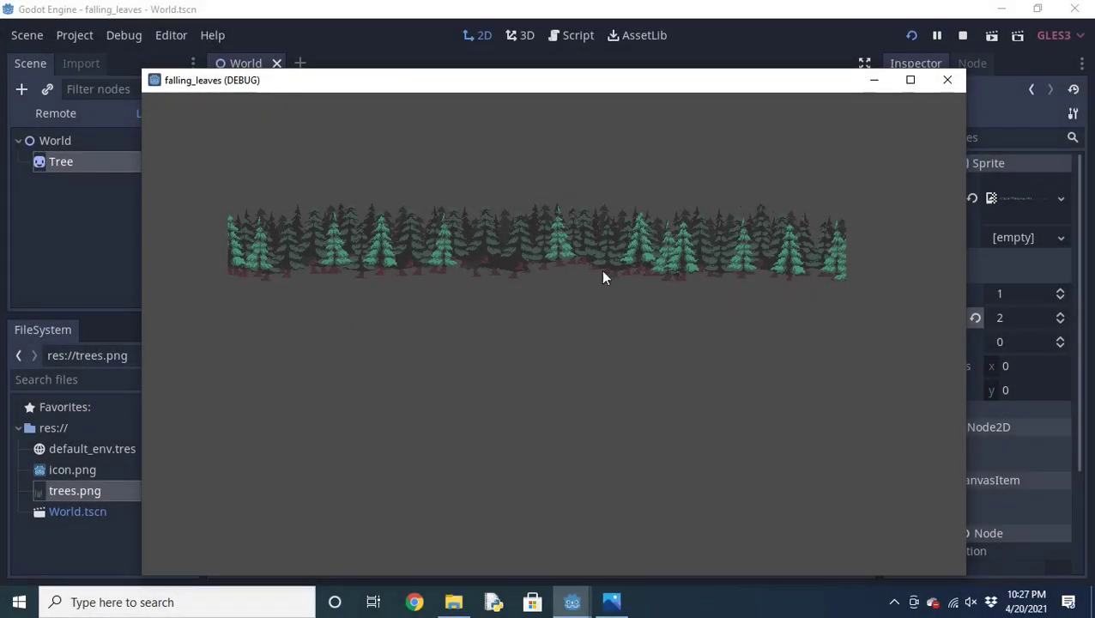
# Stop the running game and preview leaf.png in Photos
pyautogui.click(947, 79)
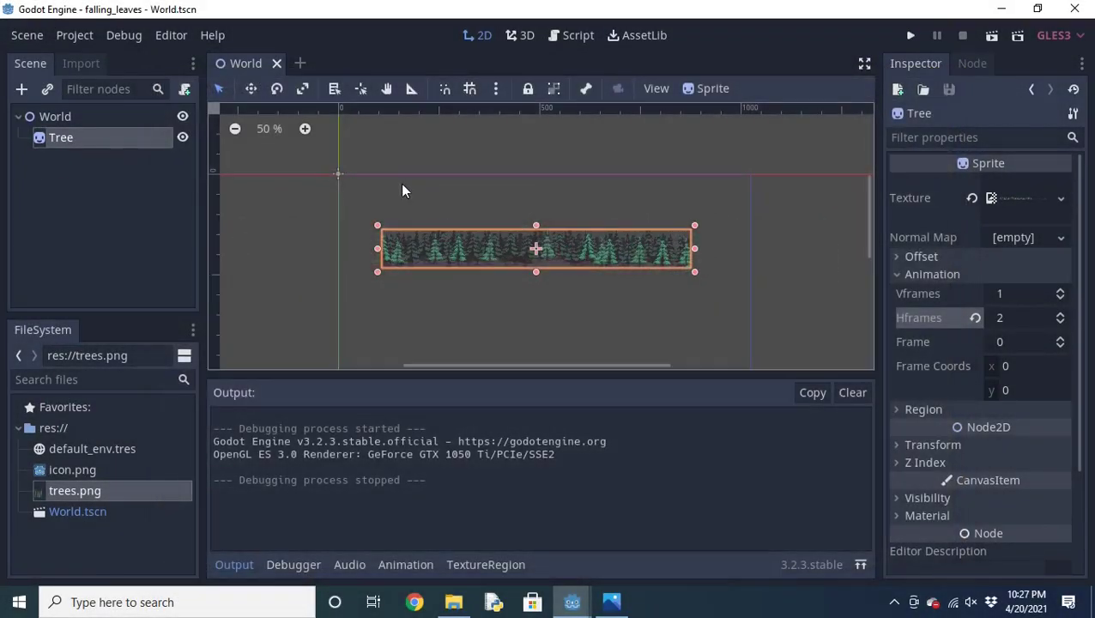
pyautogui.click(667, 361)
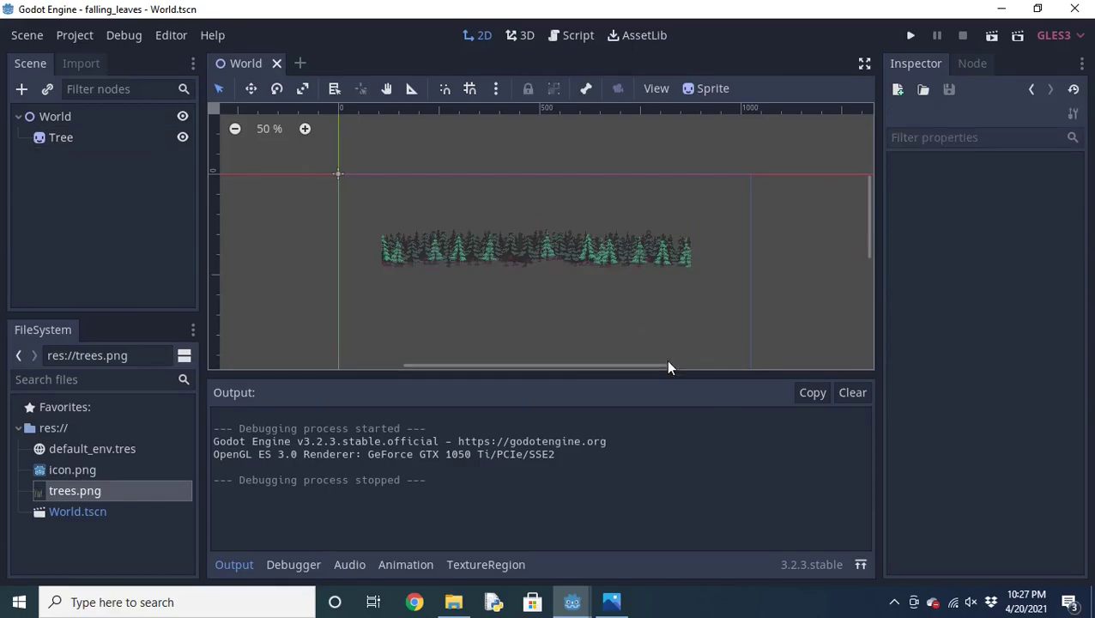
pyautogui.click(611, 603)
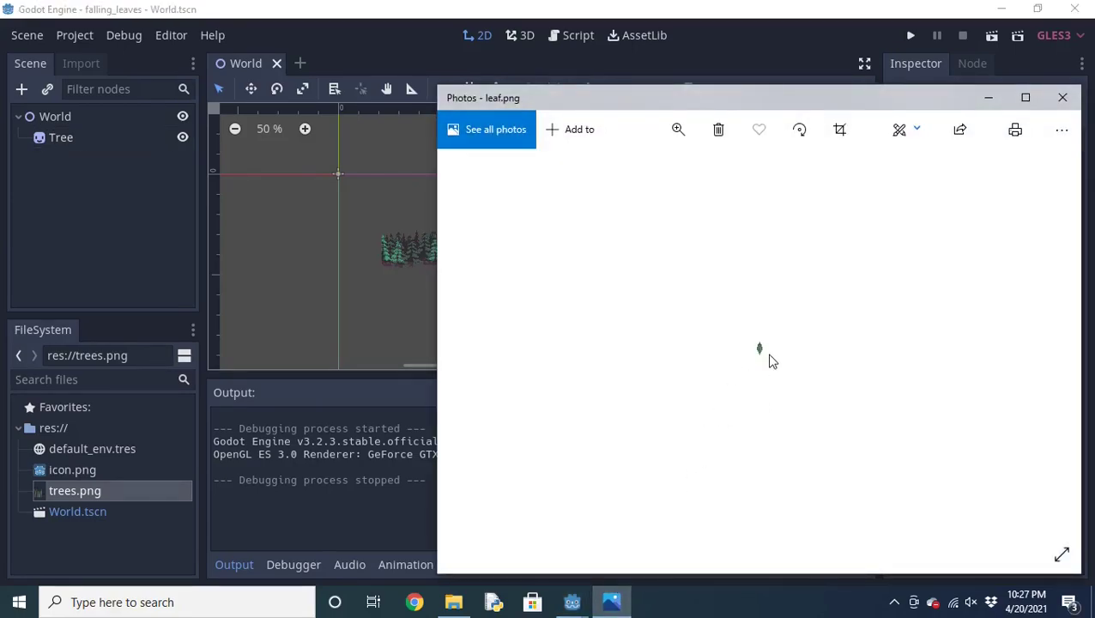
pyautogui.scroll(3, 770, 361)
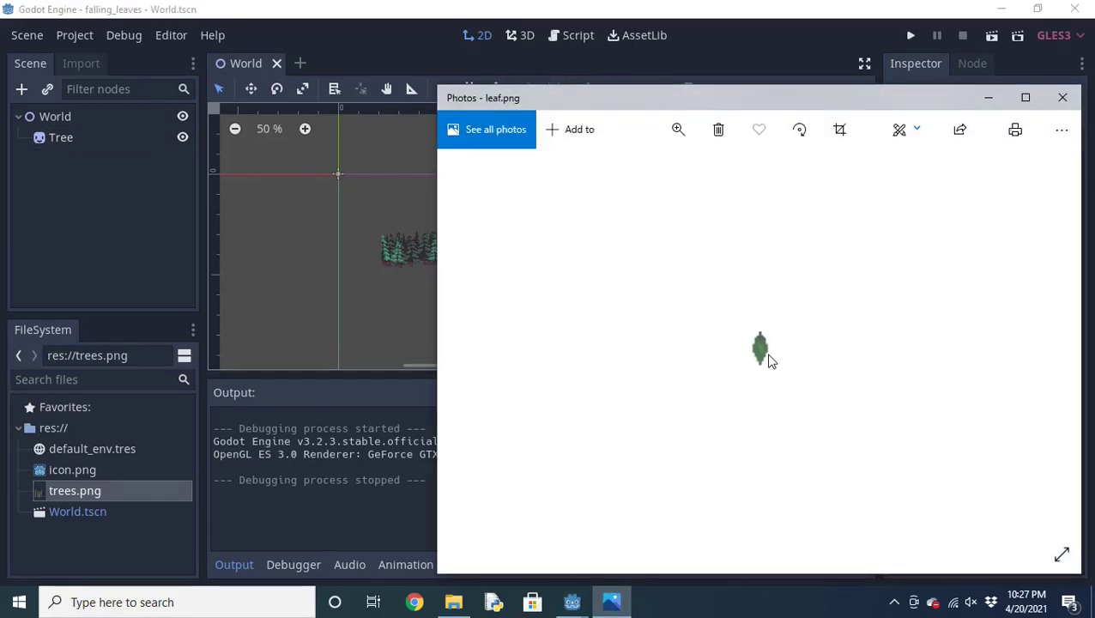
pyautogui.click(1062, 98)
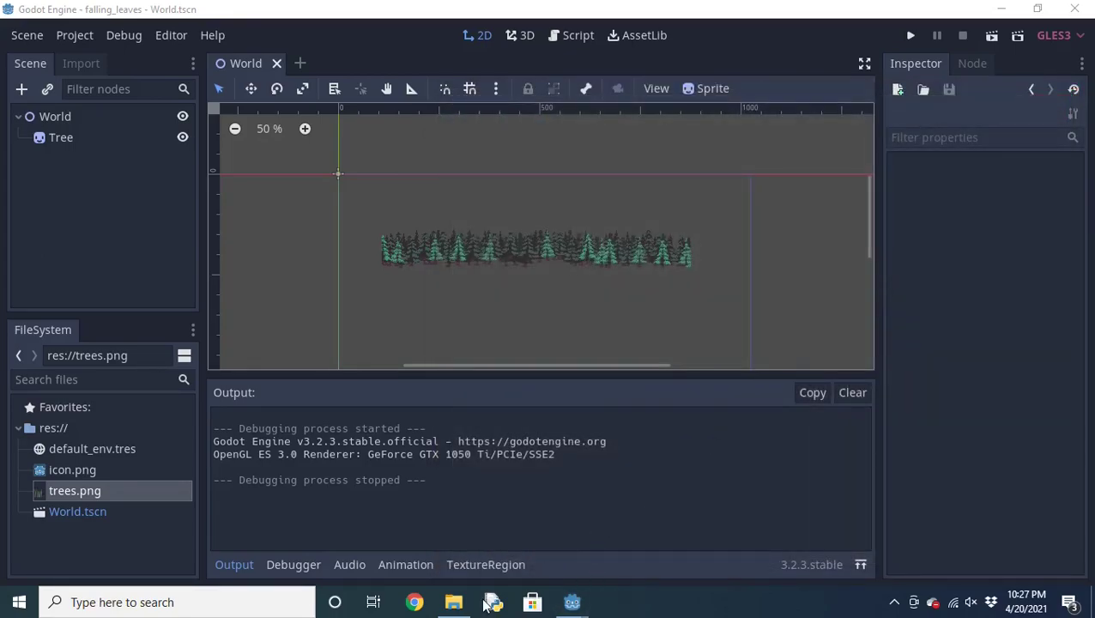
# Copy leaf.png from the Downloads folder into Godot's FileSystem dock beside trees.png
pyautogui.click(454, 601)
pyautogui.moveTo(523, 210); pyautogui.dragTo(139, 515)
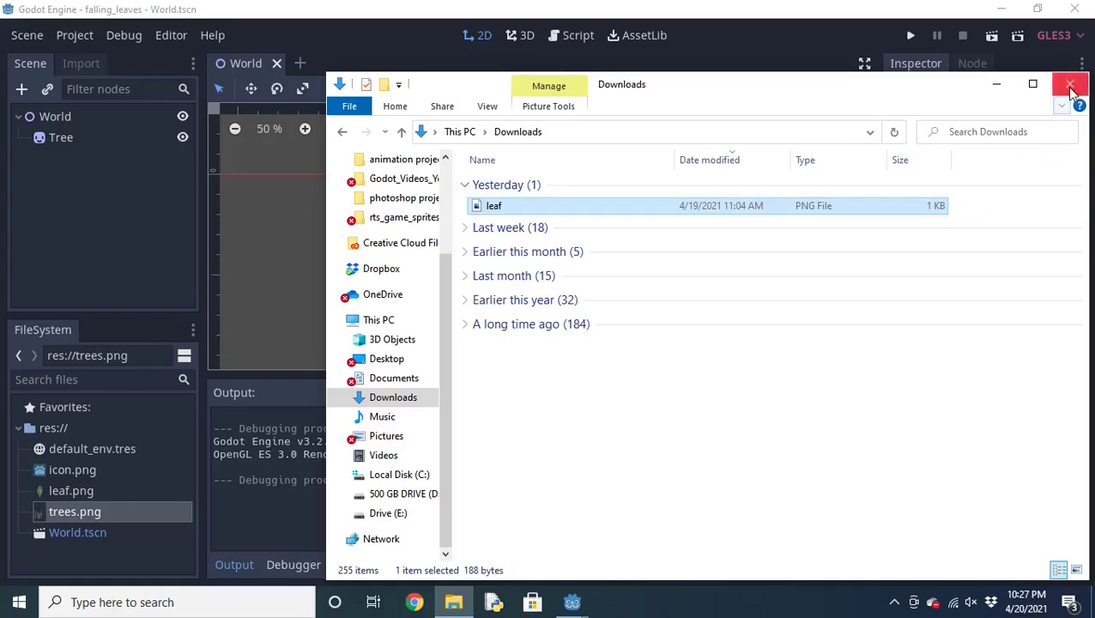
pyautogui.click(1070, 86)
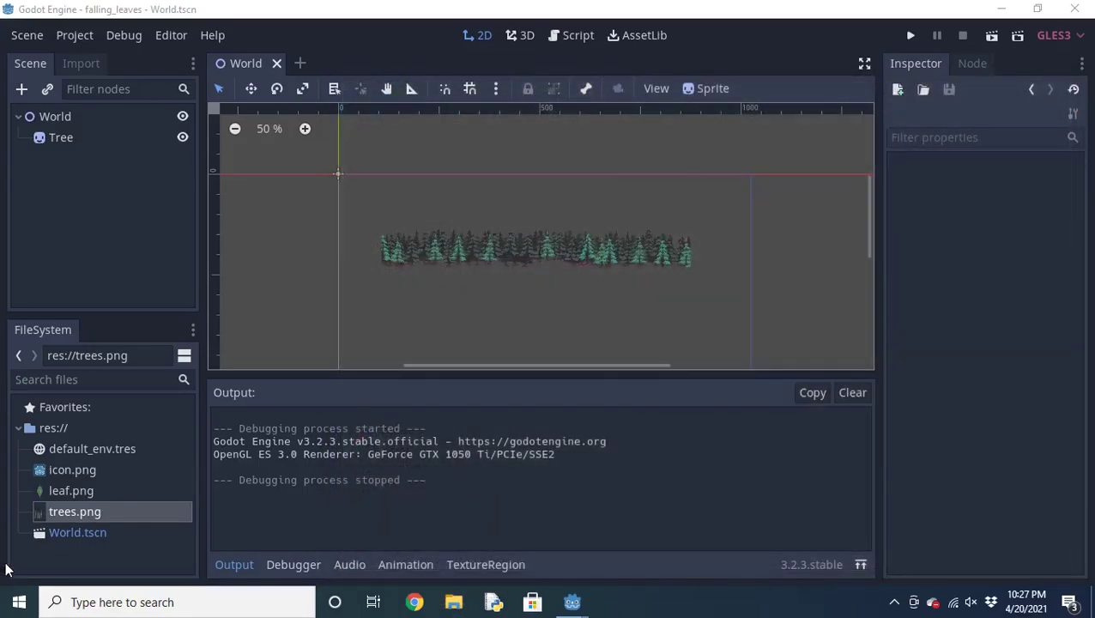
# Reimport leaf.png with texture Filter turned off
pyautogui.click(89, 492)
pyautogui.click(81, 63)
pyautogui.click(110, 258)
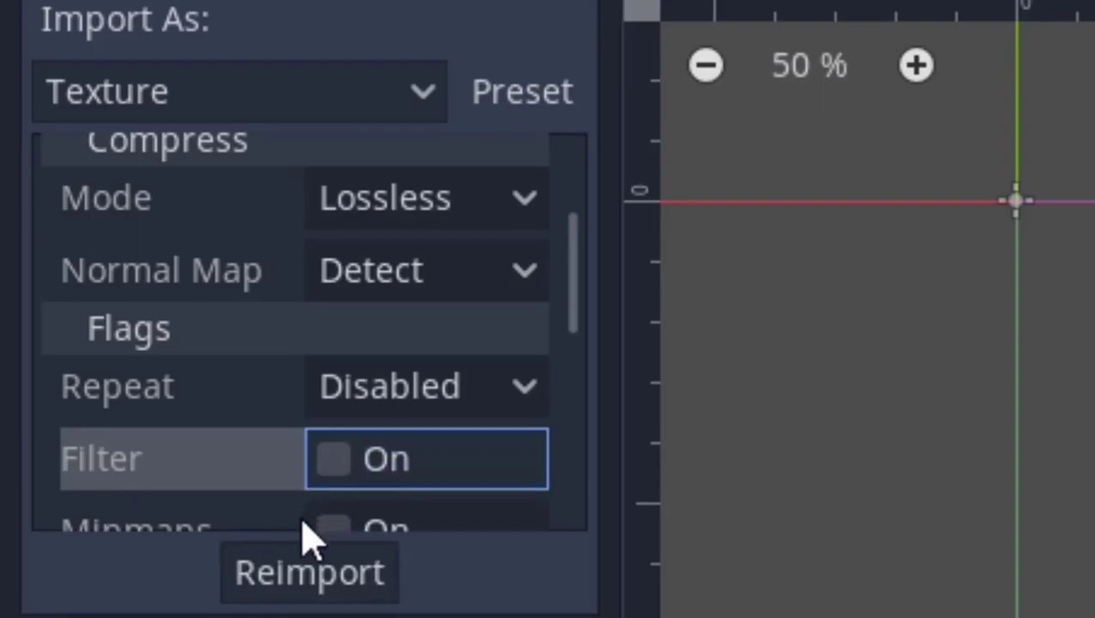
pyautogui.click(310, 568)
# Add a Particles2D node as a child of the Tree node
pyautogui.click(30, 63)
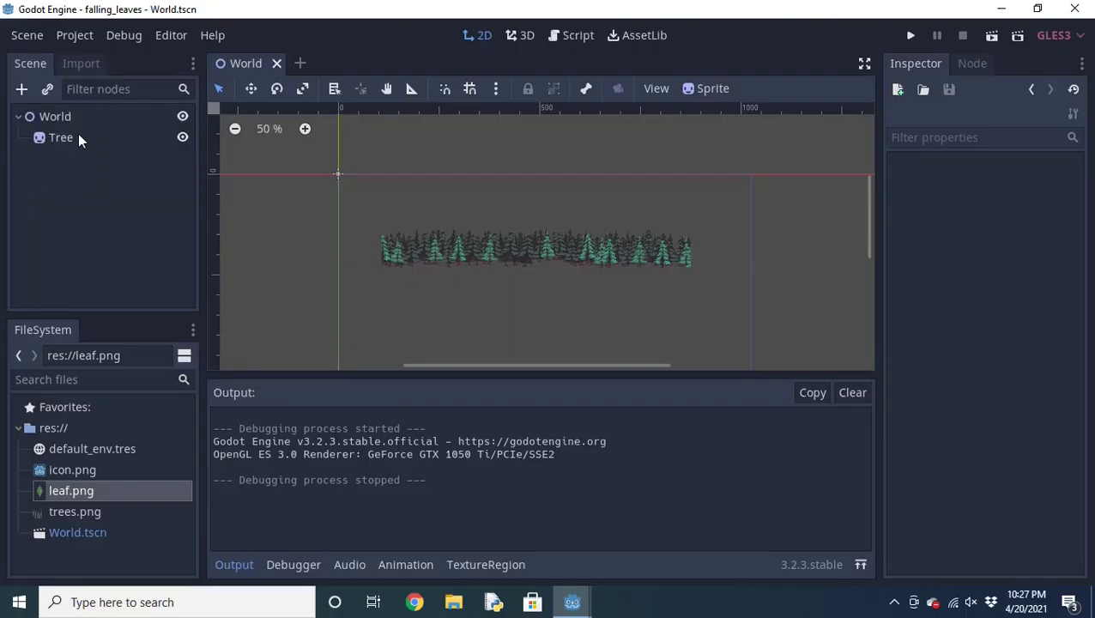
pyautogui.click(78, 137)
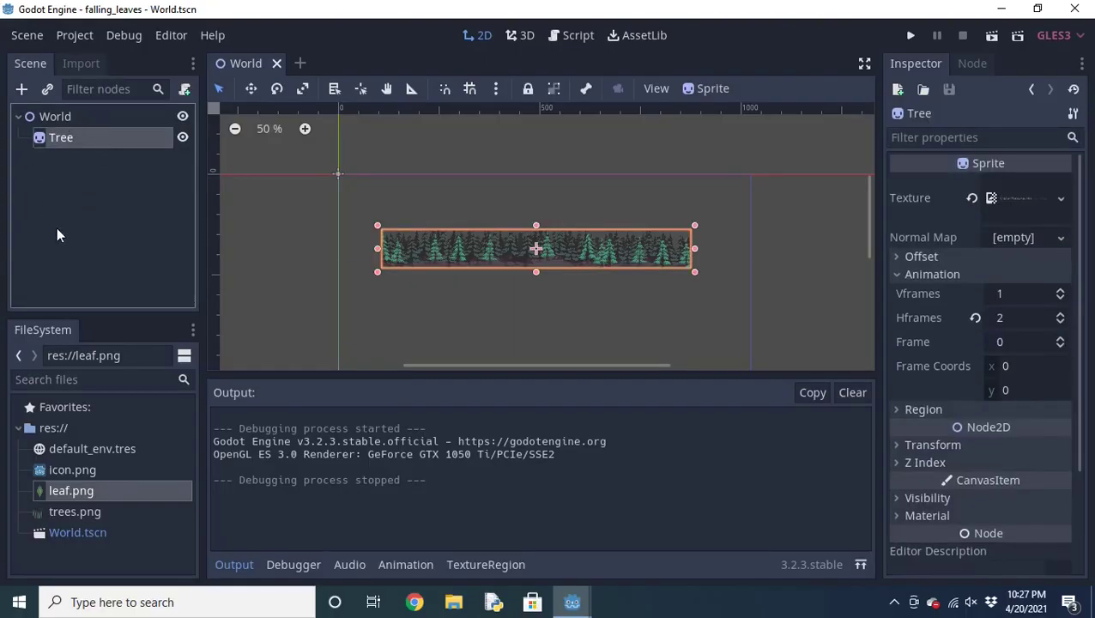
pyautogui.click(22, 88)
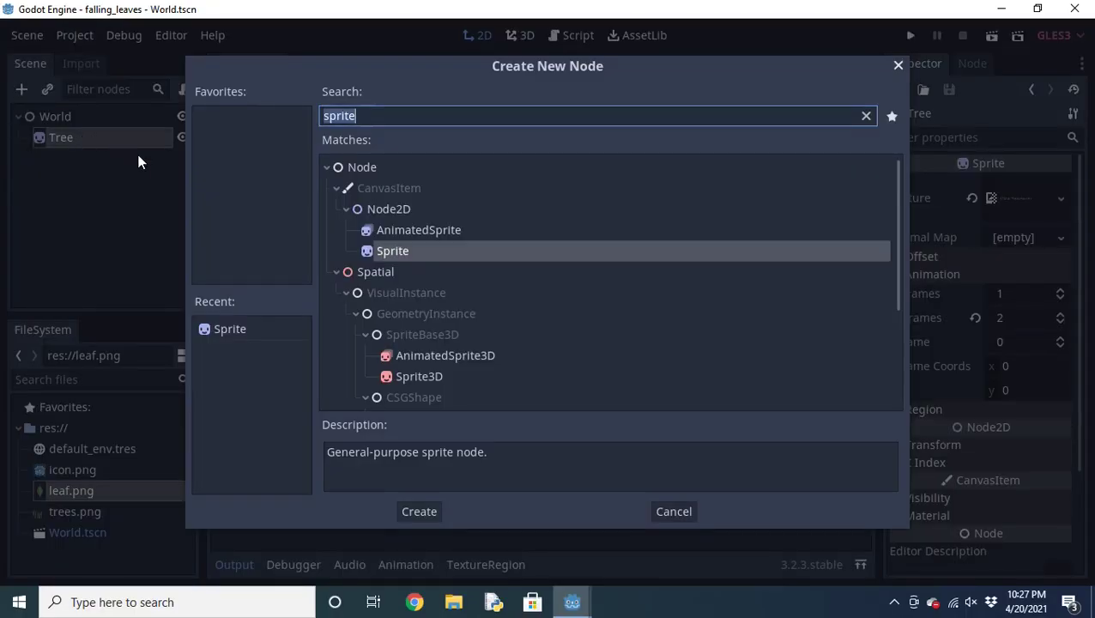
pyautogui.write('part')
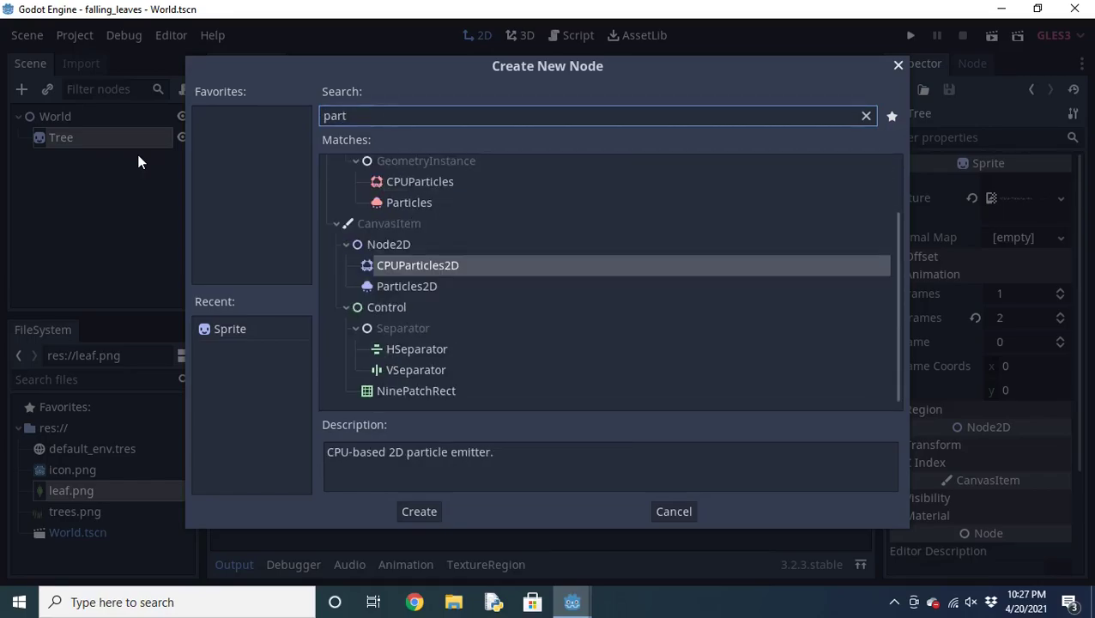
pyautogui.press('Down')
pyautogui.press('Return')
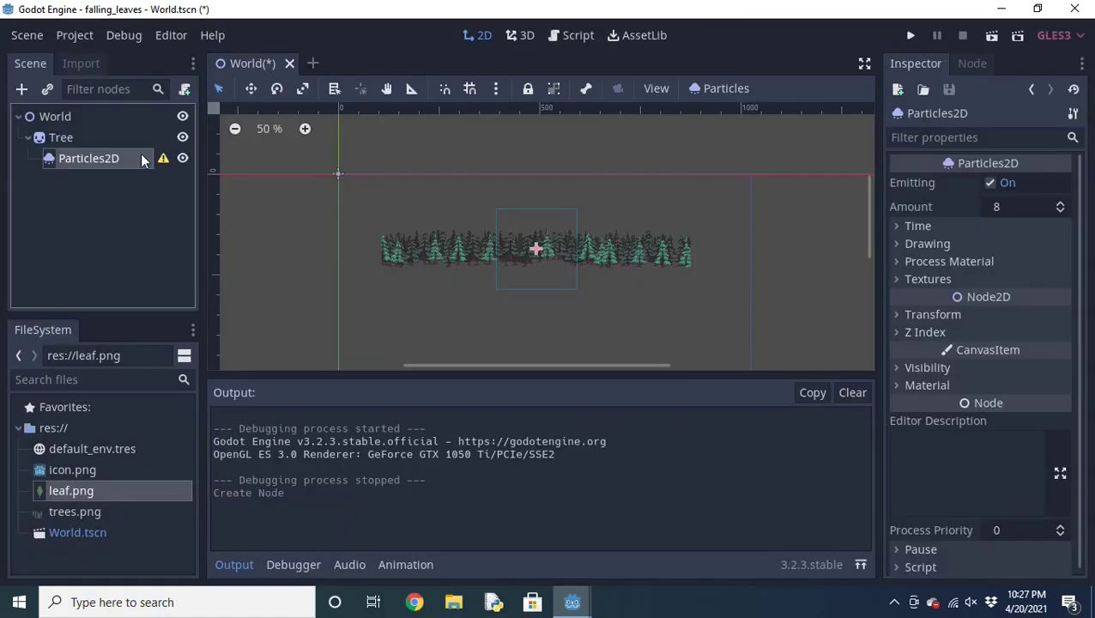
pyautogui.click(977, 242)
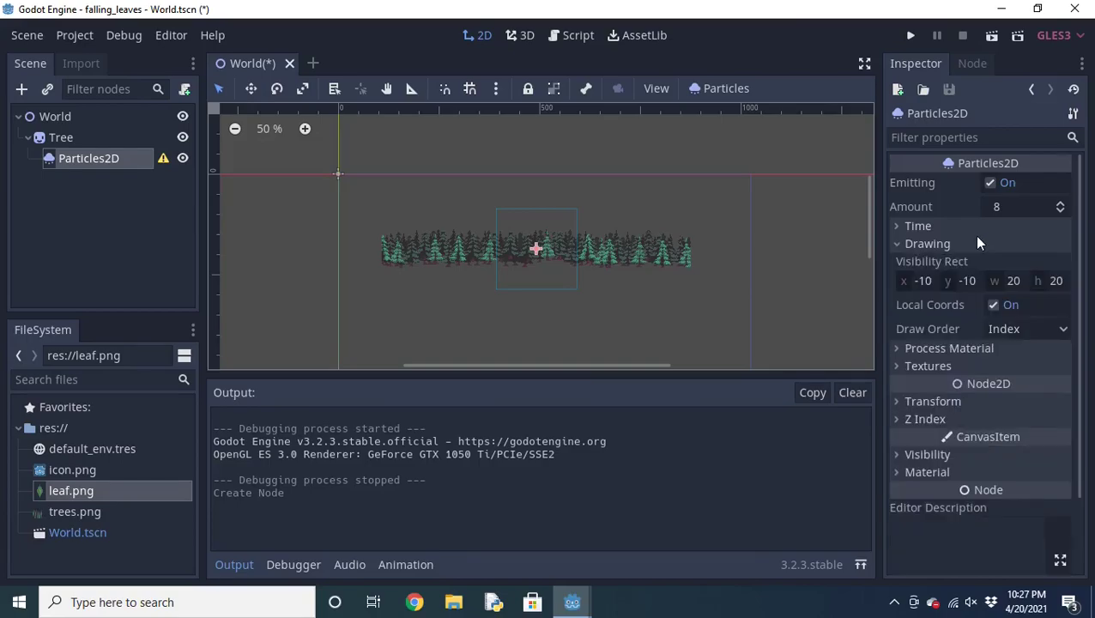
pyautogui.click(913, 244)
# Give the Particles2D a New ParticlesMaterial as its process material
pyautogui.click(929, 261)
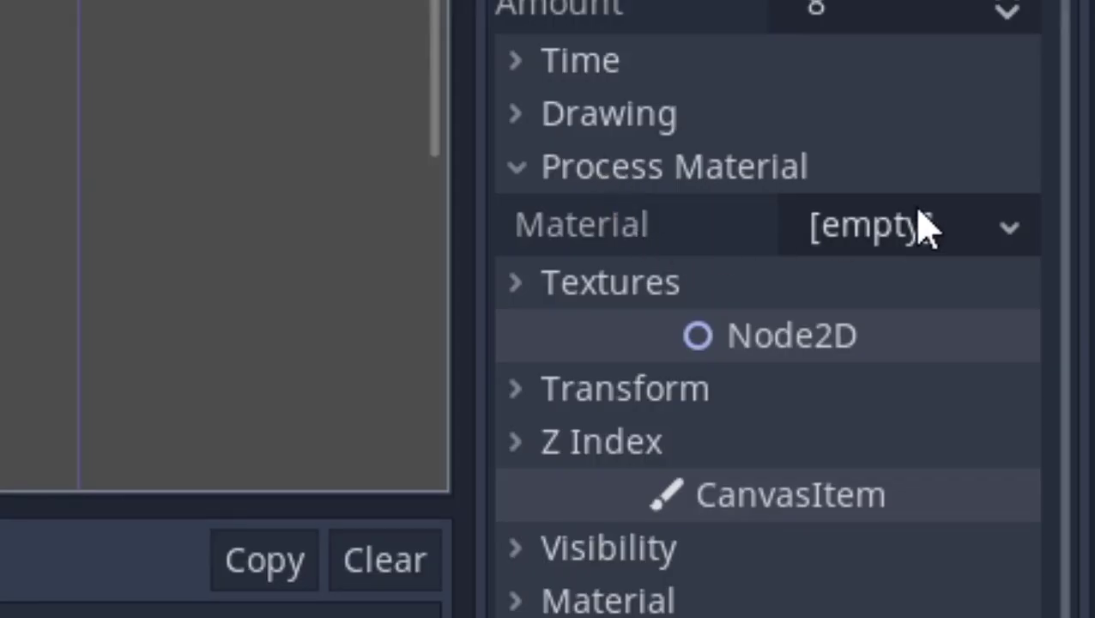
pyautogui.click(1033, 282)
pyautogui.click(983, 326)
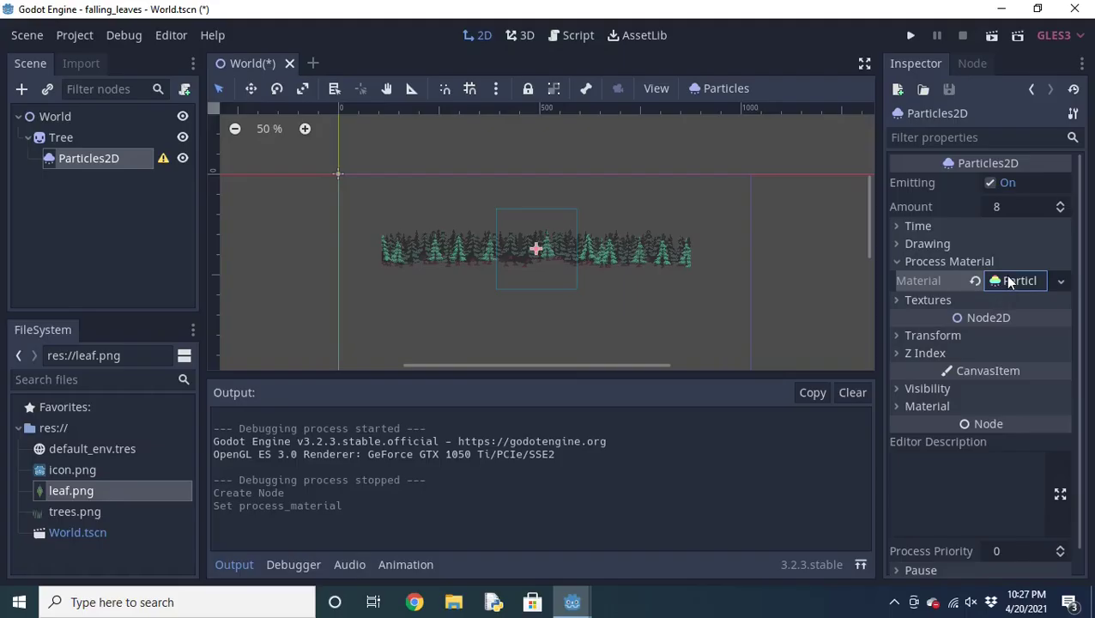
pyautogui.click(1011, 282)
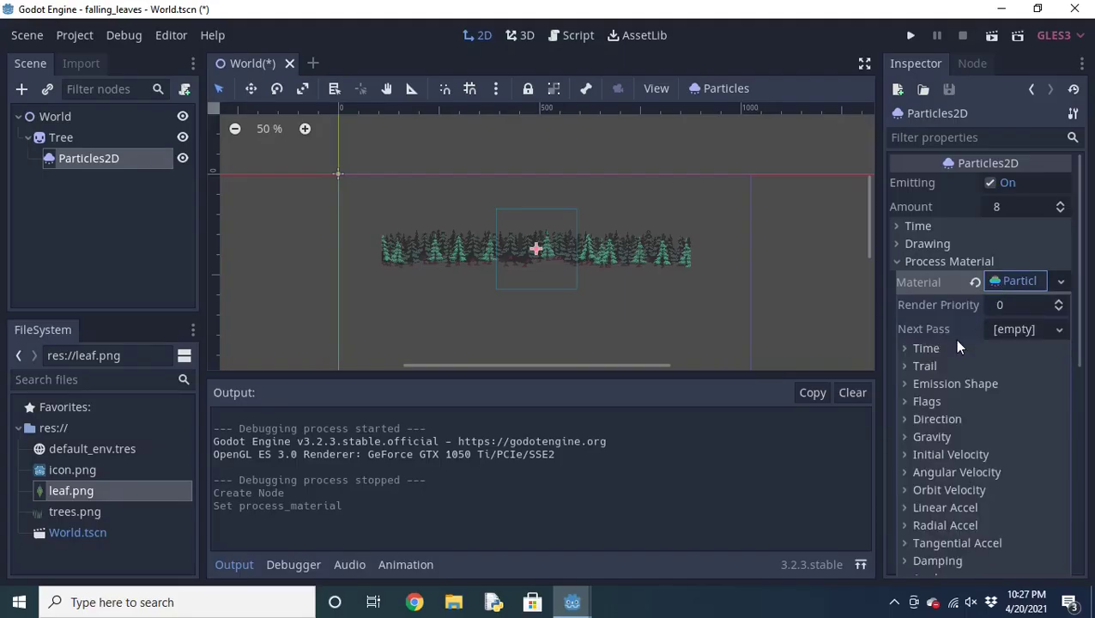
pyautogui.scroll(-6, 961, 412)
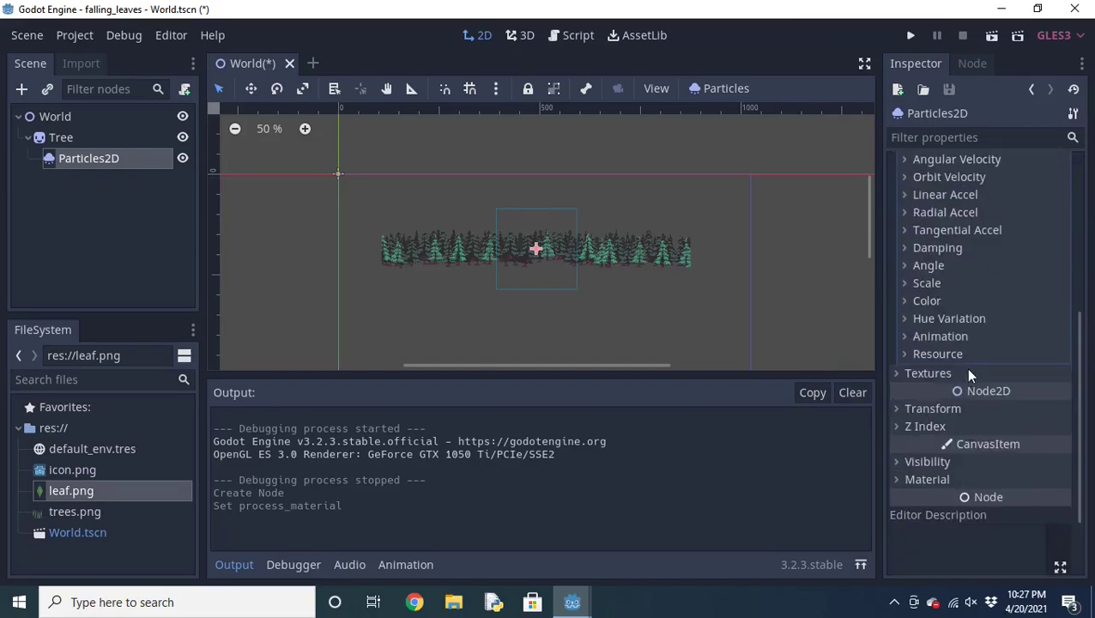
pyautogui.scroll(1, 961, 380)
pyautogui.click(950, 397)
pyautogui.click(950, 397)
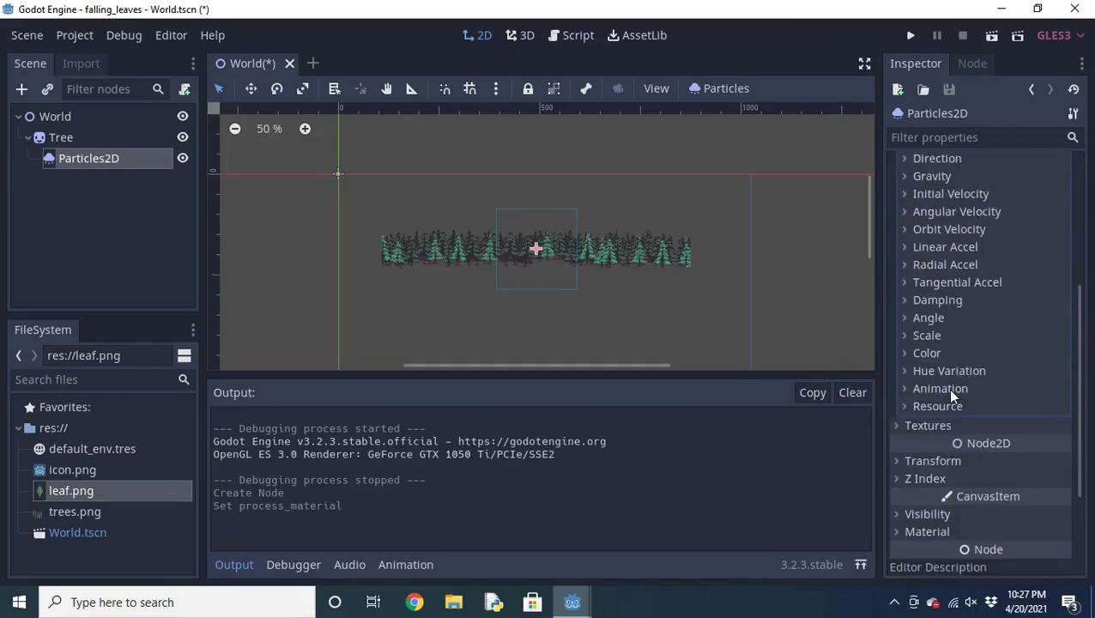
# Set leaf.png as the Particles2D texture
pyautogui.click(946, 425)
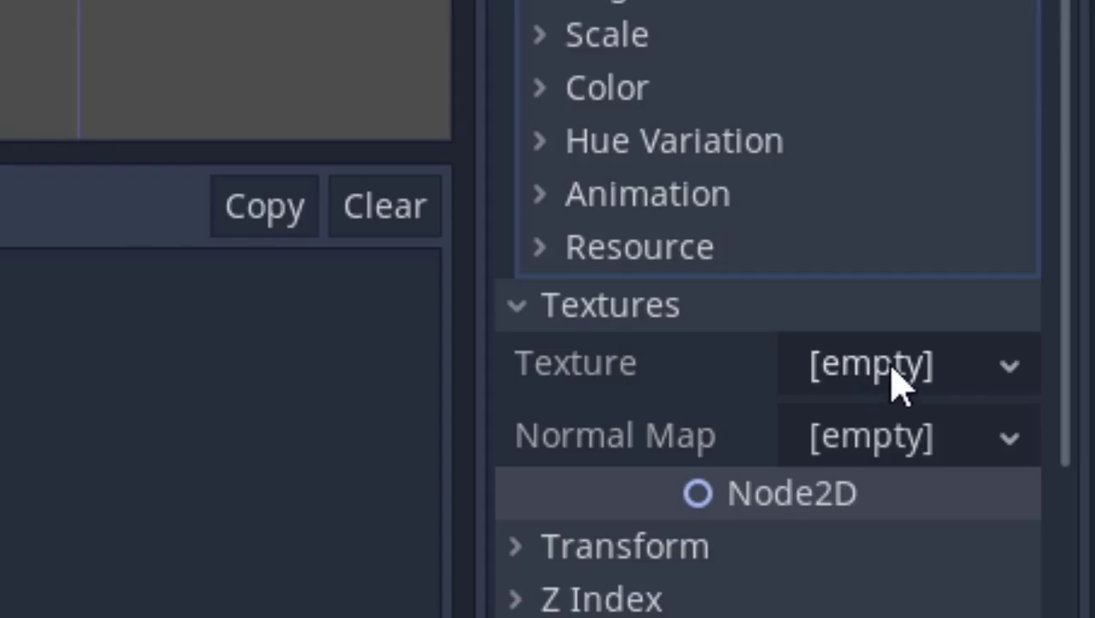
pyautogui.click(129, 492)
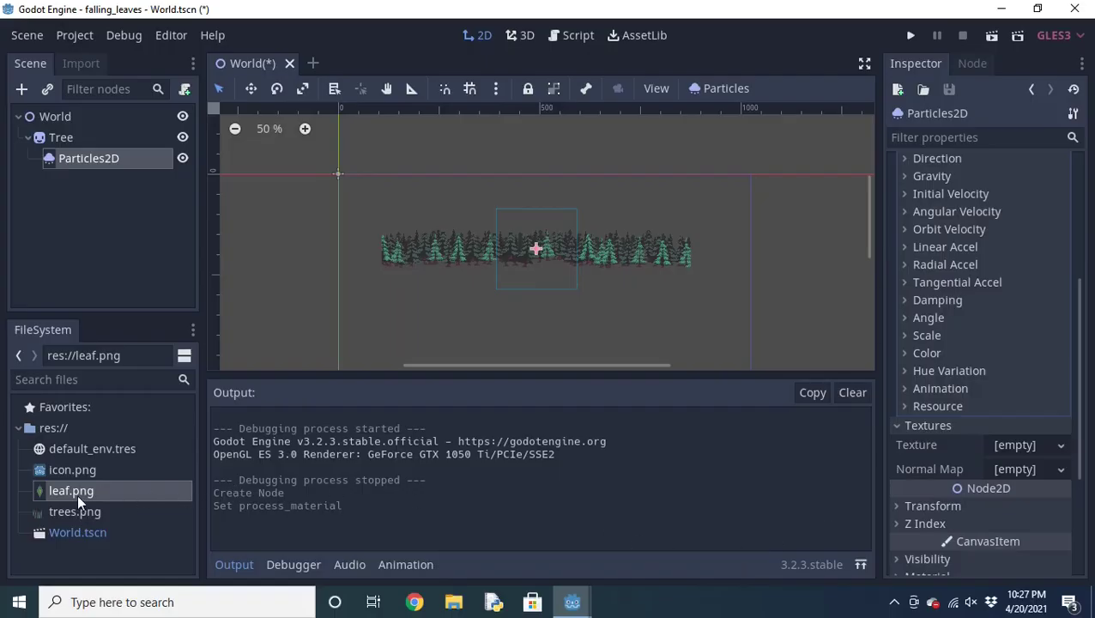
pyautogui.moveTo(78, 494); pyautogui.dragTo(1015, 445)
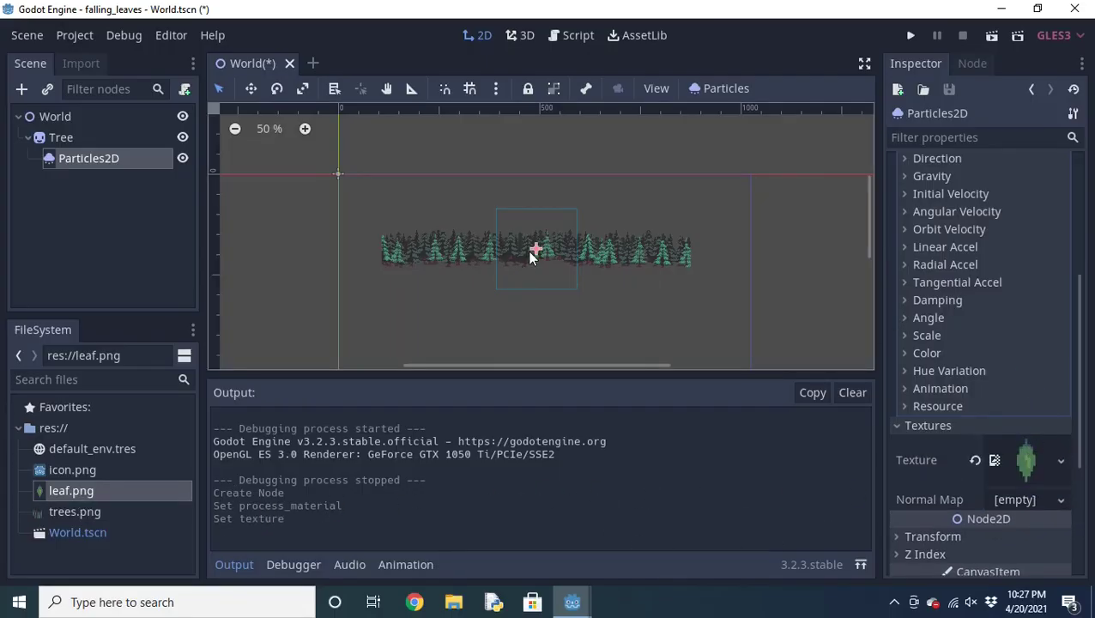
# Move the emitter up above the trees and center the view on the leaves
pyautogui.scroll(4, 527, 249)
pyautogui.moveTo(530, 234); pyautogui.dragTo(524, 150)
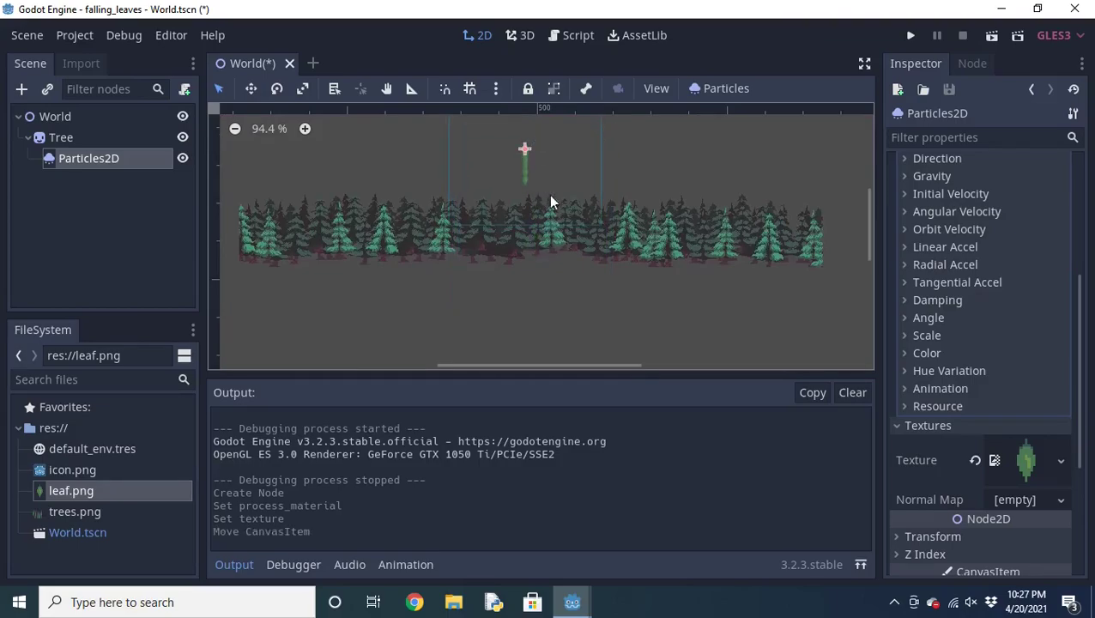
pyautogui.click(551, 202)
pyautogui.moveTo(576, 190); pyautogui.dragTo(594, 284, button='middle')
pyautogui.scroll(4, 594, 284)
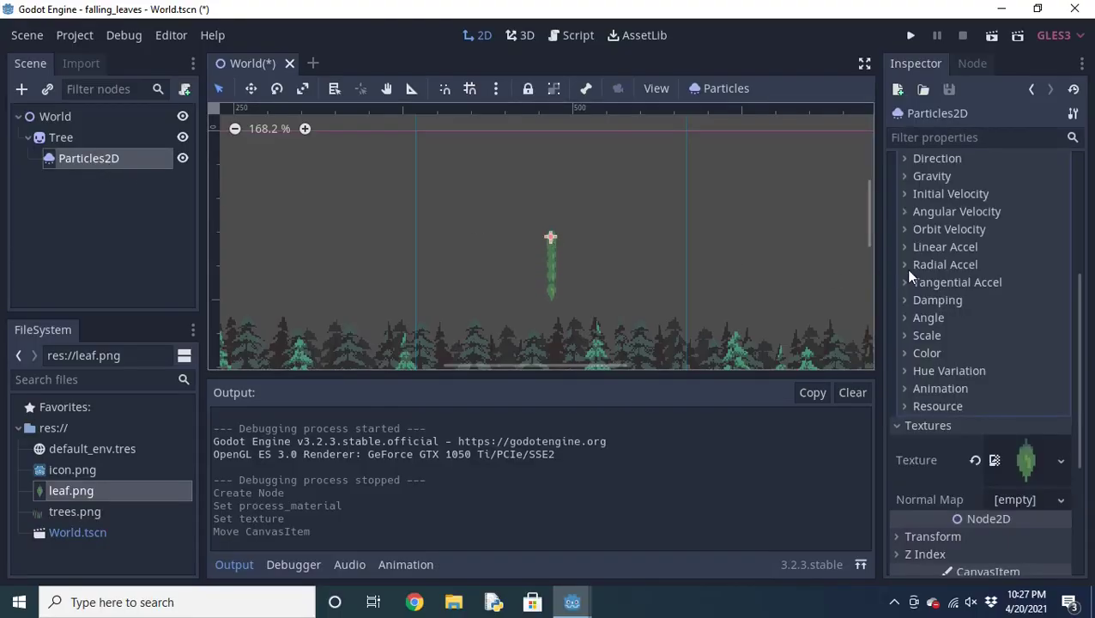
pyautogui.scroll(3, 909, 277)
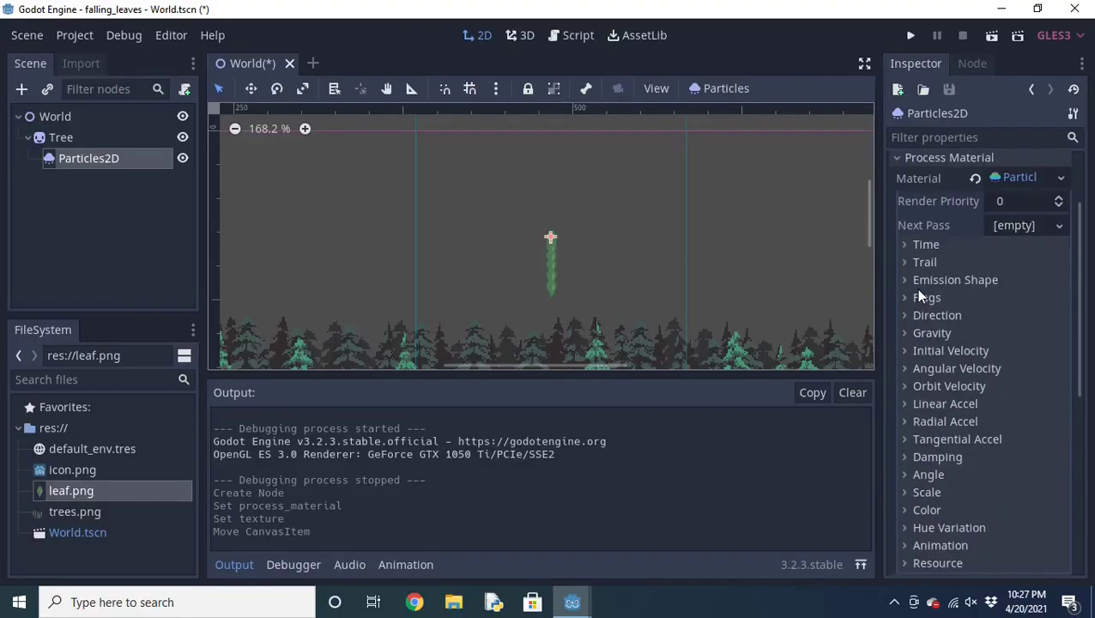
# Set the ParticlesMaterial Gravity x to 125, keeping y at 98
pyautogui.click(966, 350)
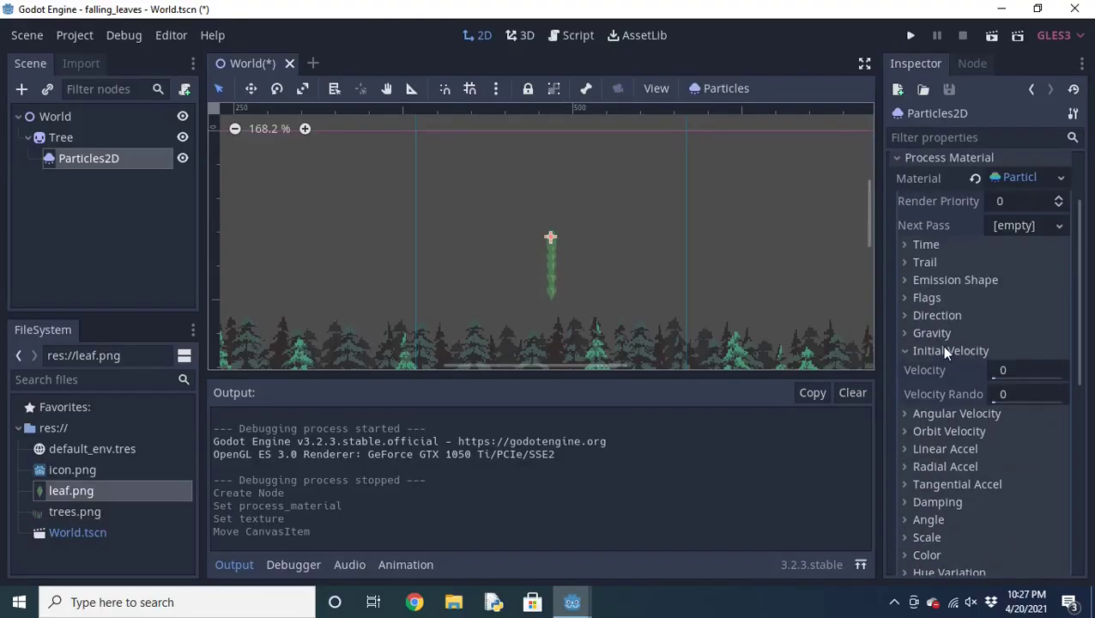
pyautogui.click(935, 335)
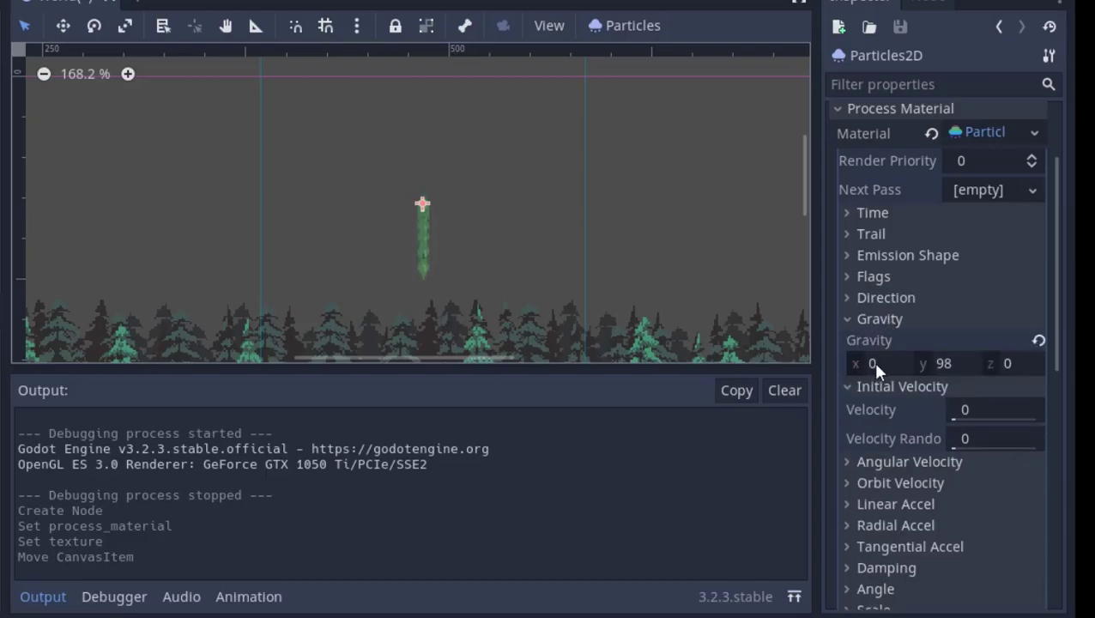
pyautogui.click(873, 362)
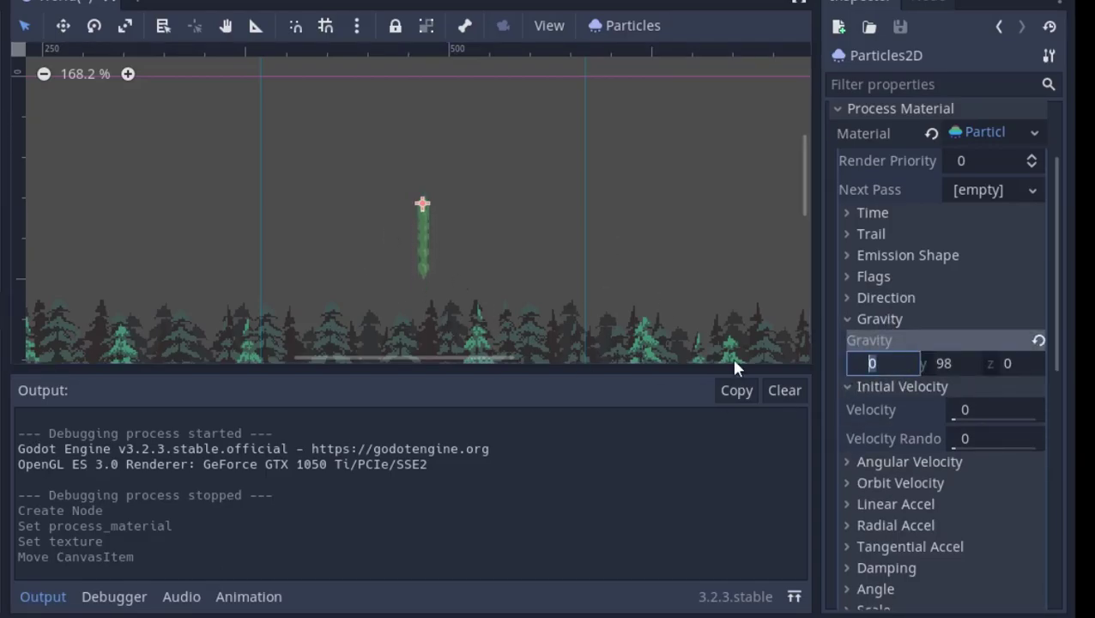
pyautogui.write('98')
pyautogui.press('Return')
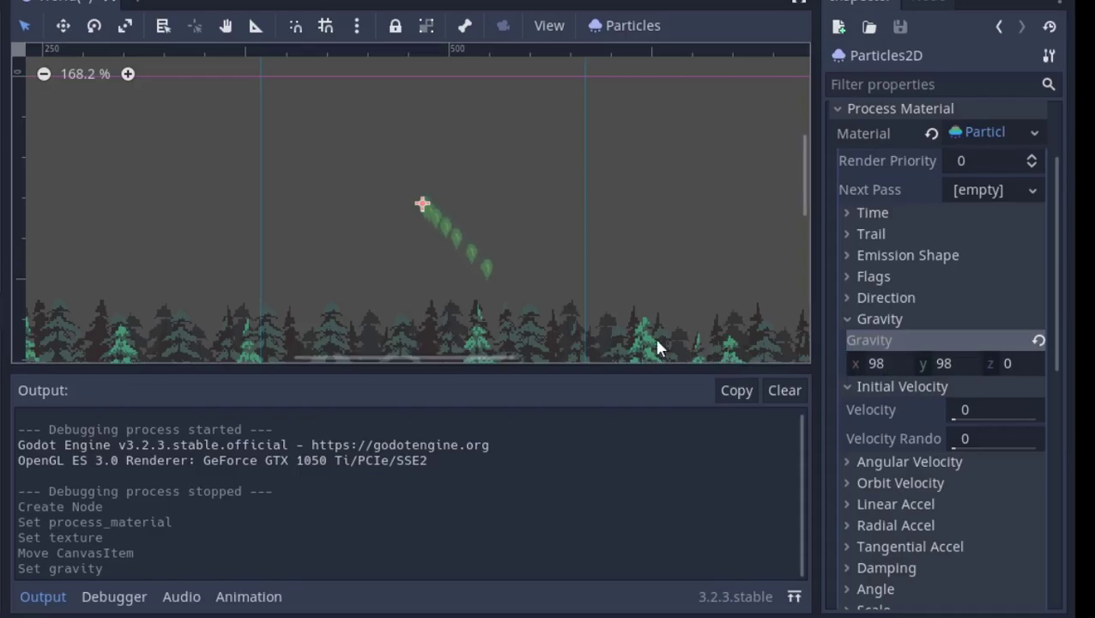
pyautogui.click(900, 364)
pyautogui.write('15')
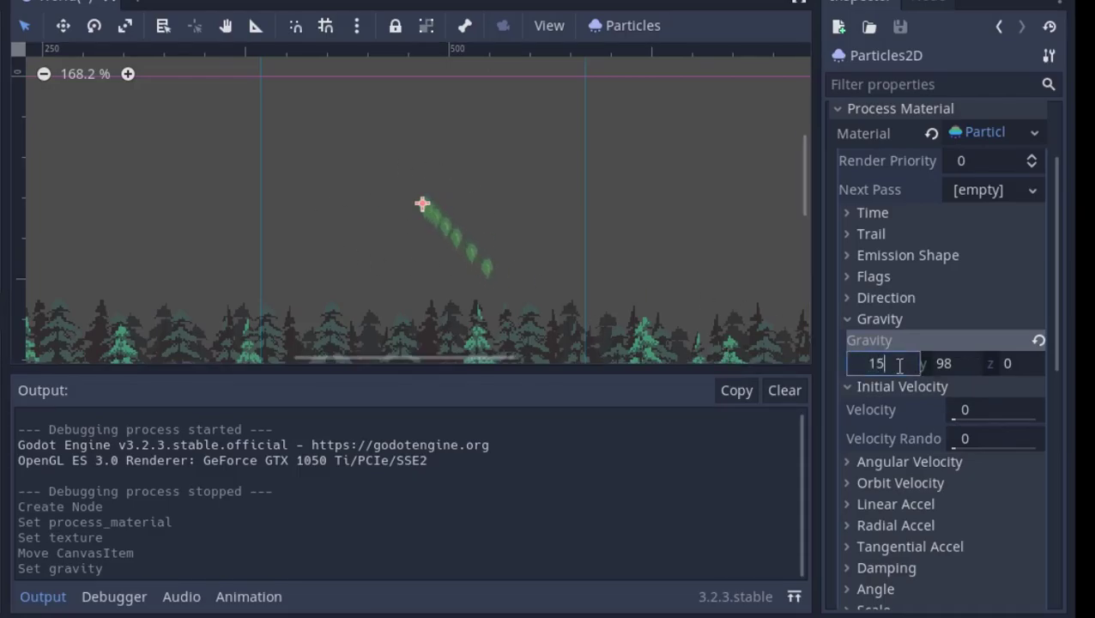
pyautogui.press('BackSpace')
pyautogui.write('25')
pyautogui.press('Return')
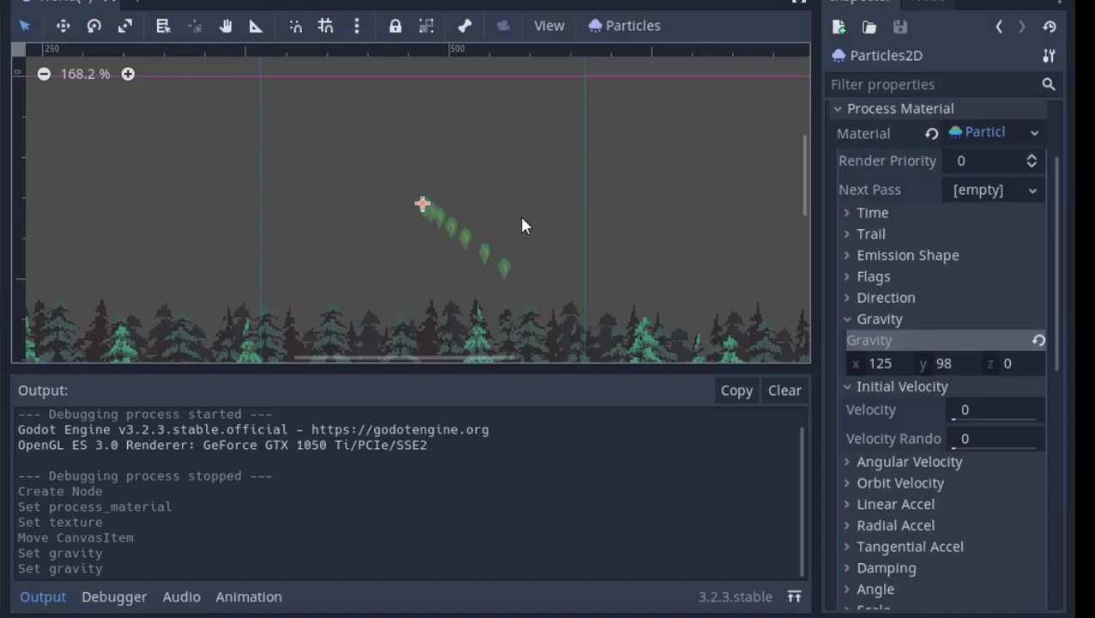
pyautogui.scroll(-2, 566, 223)
pyautogui.scroll(-3, 563, 240)
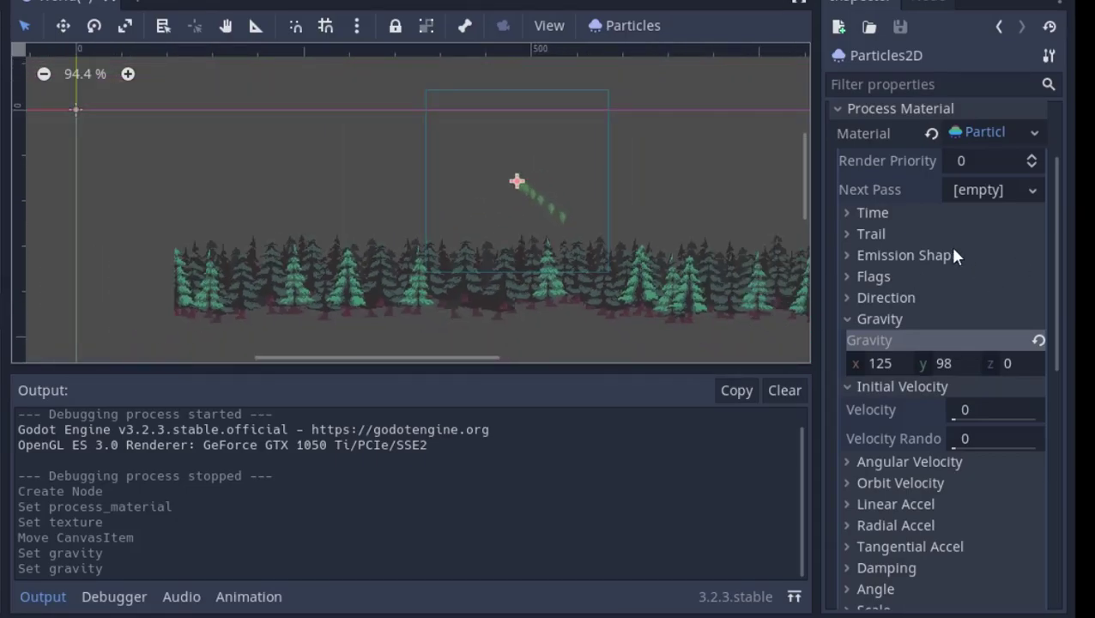
# Set the particles' Emission Shape to Box
pyautogui.click(953, 252)
pyautogui.click(974, 284)
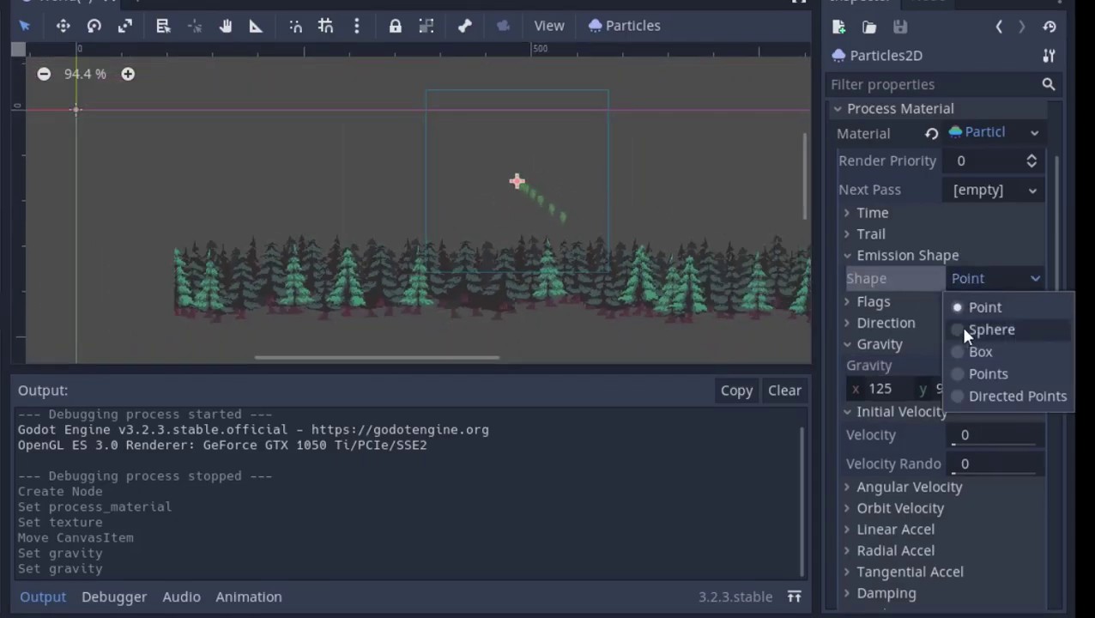
pyautogui.click(981, 352)
pyautogui.moveTo(525, 255); pyautogui.dragTo(477, 276, button='middle')
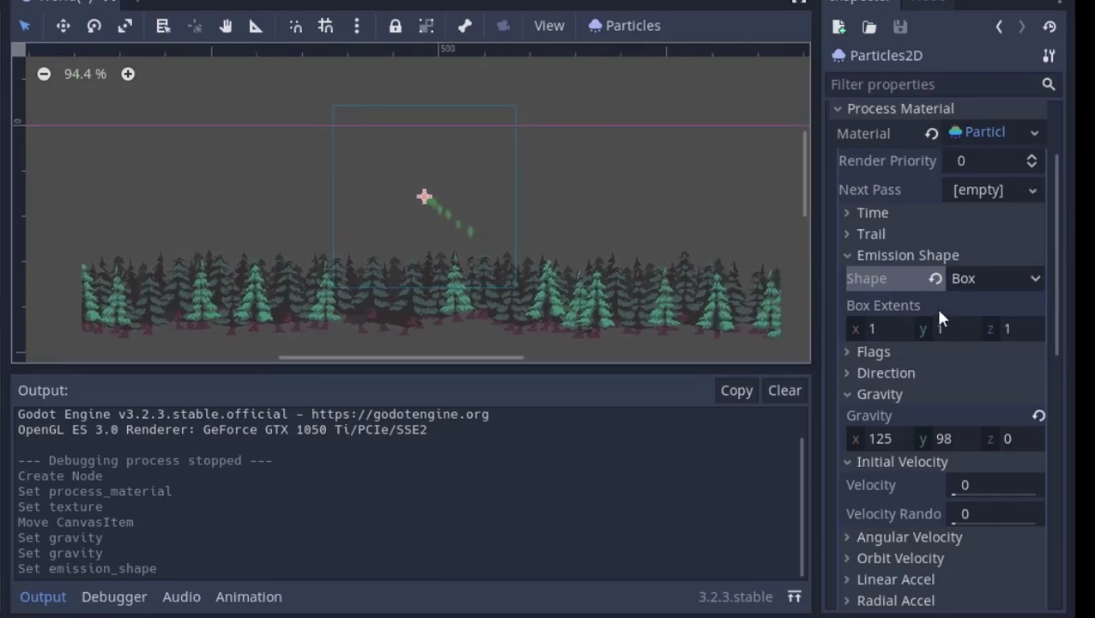
pyautogui.click(977, 271)
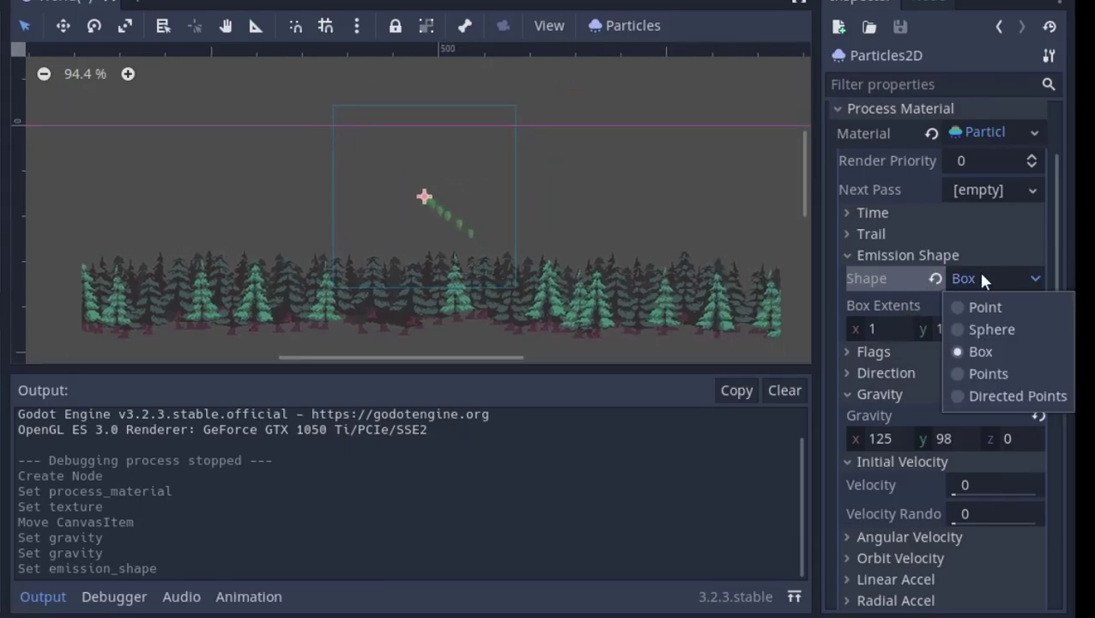
pyautogui.click(977, 271)
# Try Box Extents x values of 100, 200 and 250
pyautogui.click(896, 322)
pyautogui.write('10')
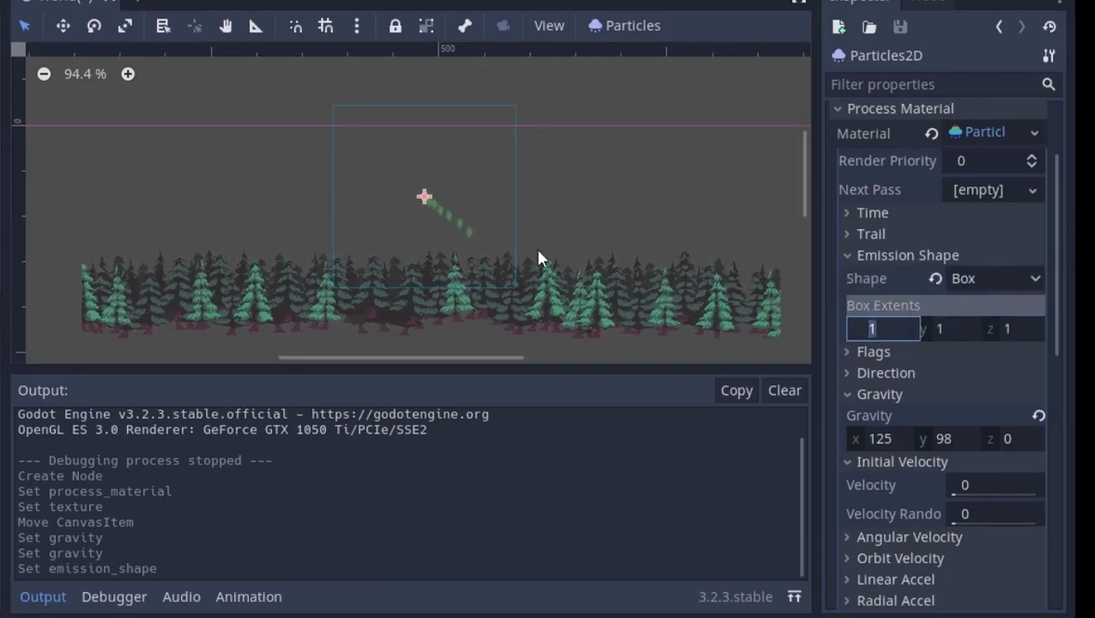
pyautogui.write('0')
pyautogui.press('Return')
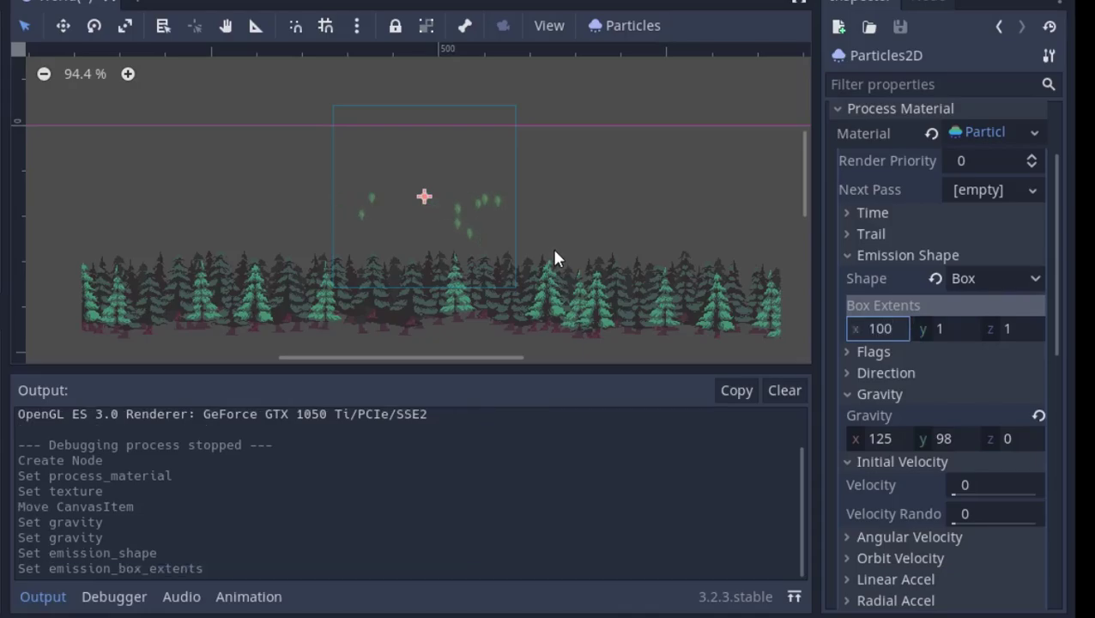
pyautogui.click(911, 329)
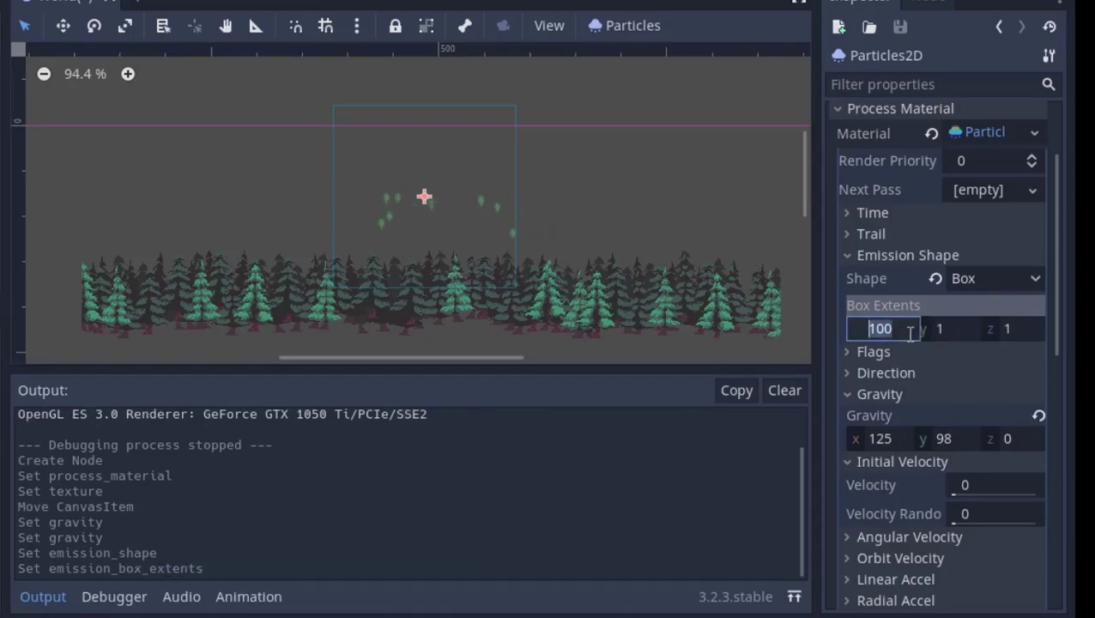
pyautogui.write('200')
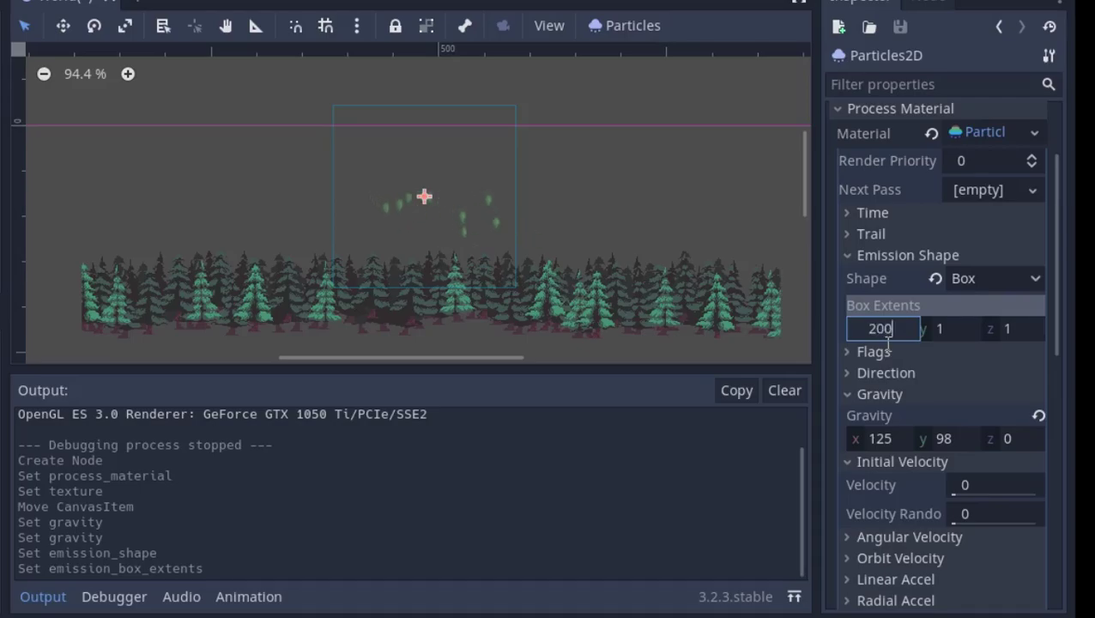
pyautogui.press('Return')
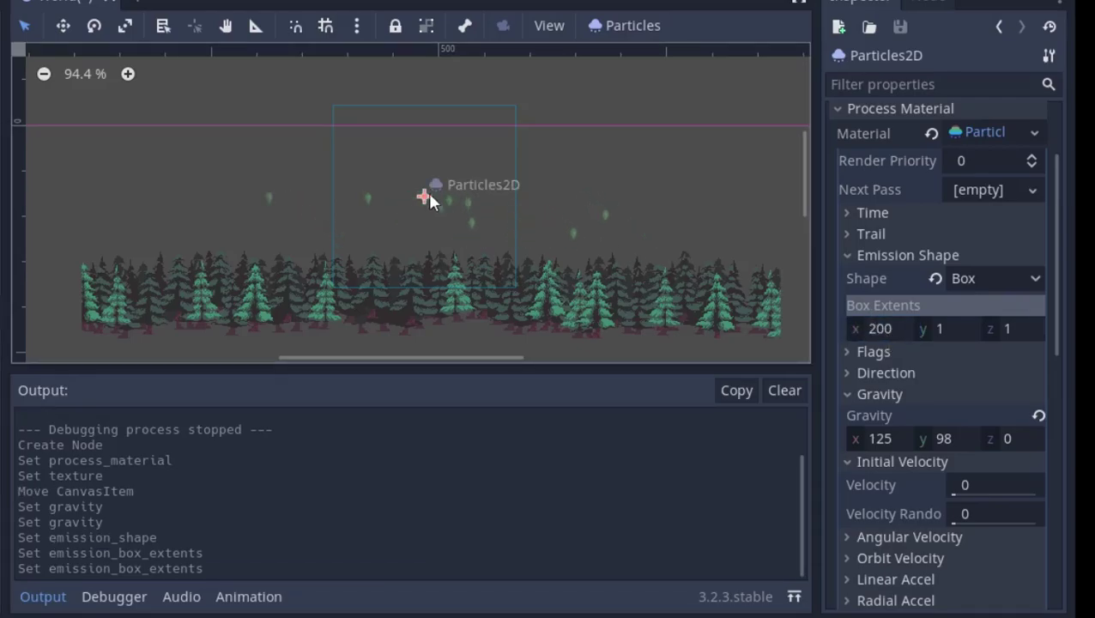
pyautogui.click(910, 329)
pyautogui.write('250')
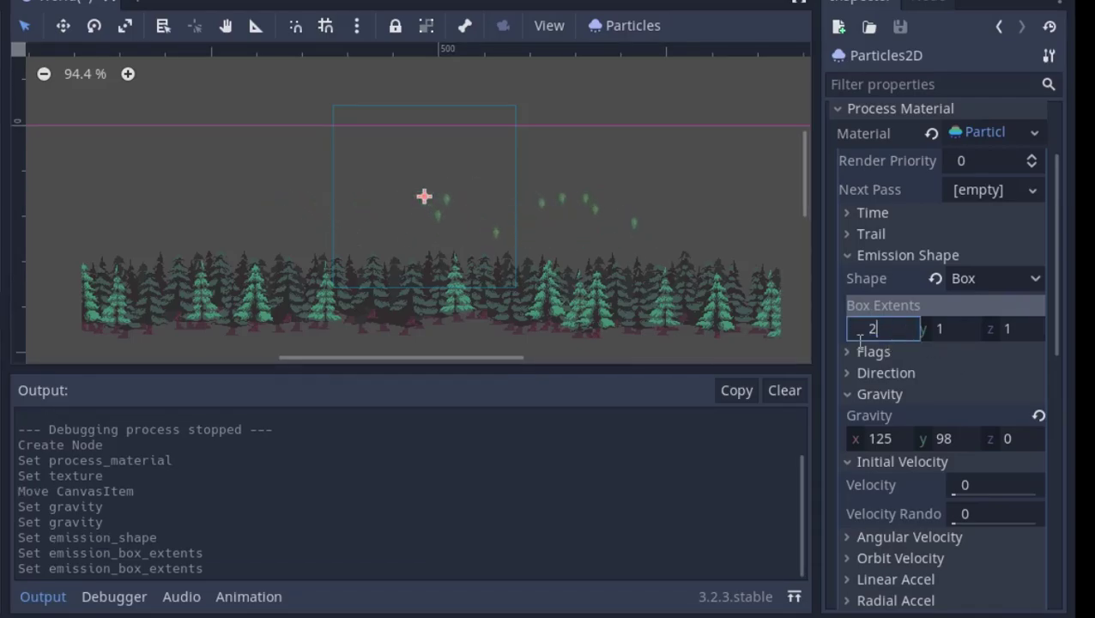
pyautogui.press('Return')
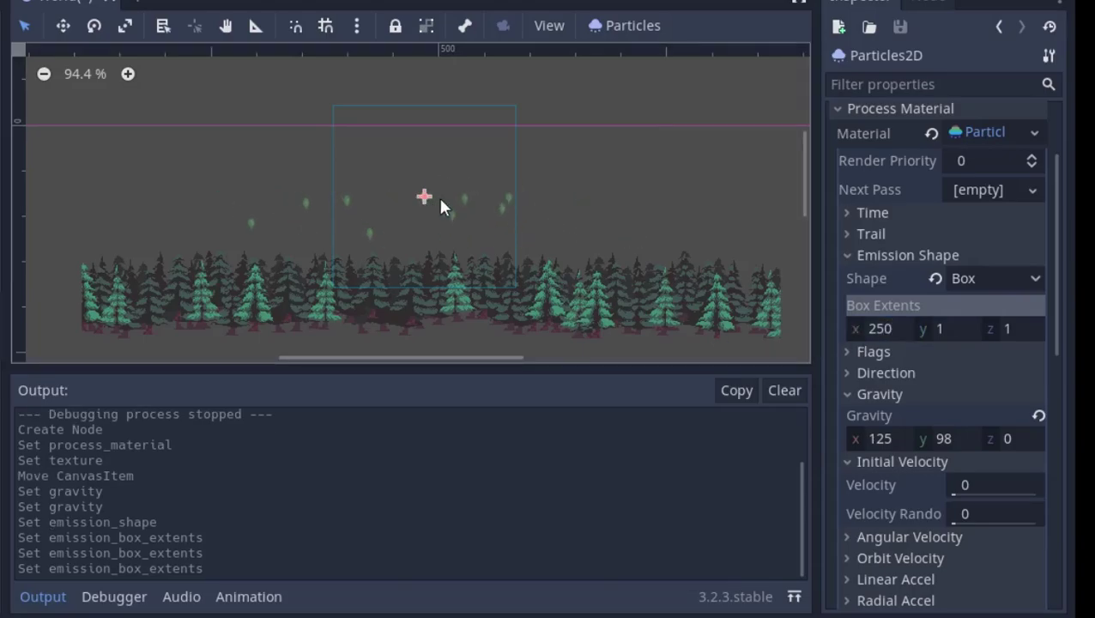
# Move the emitter down among the trees and set Box Extents x to 450
pyautogui.moveTo(423, 215); pyautogui.dragTo(399, 302)
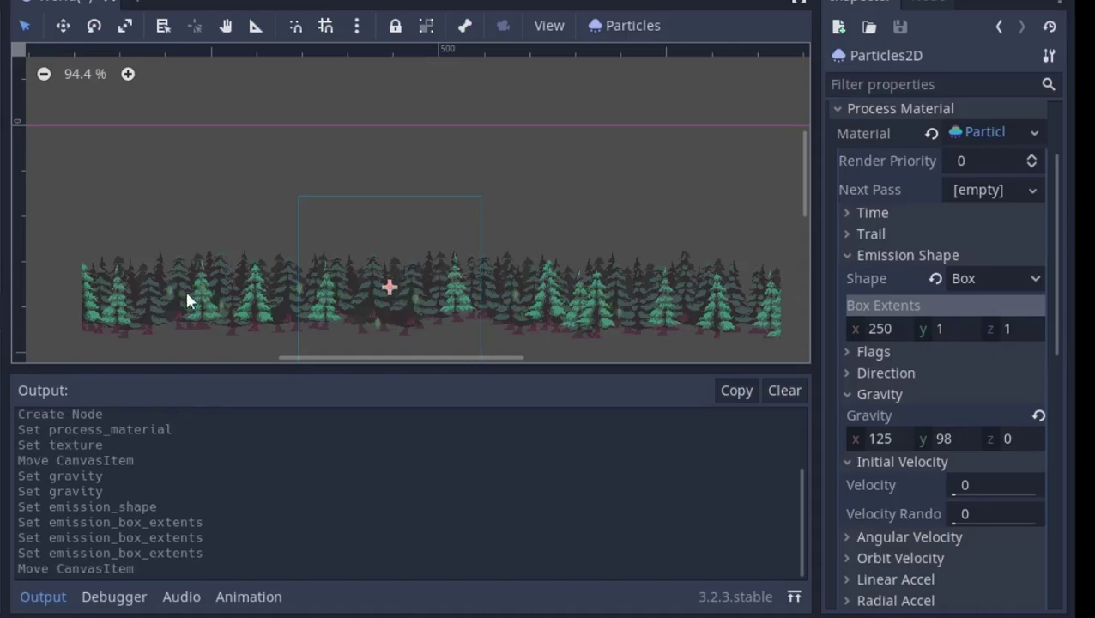
pyautogui.click(892, 330)
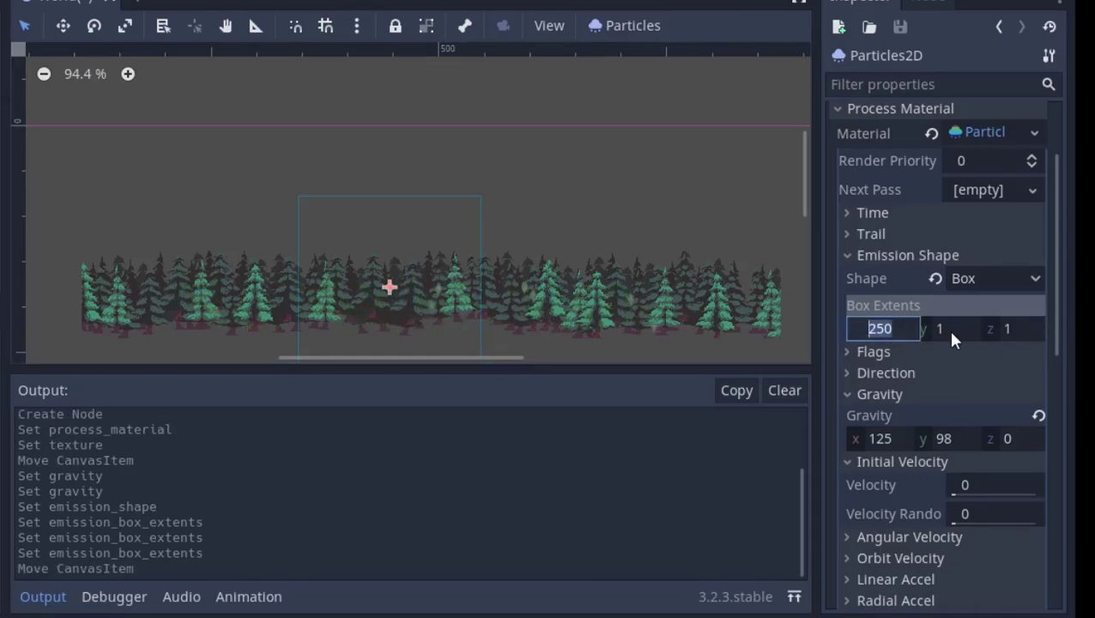
pyautogui.write('450')
pyautogui.press('Return')
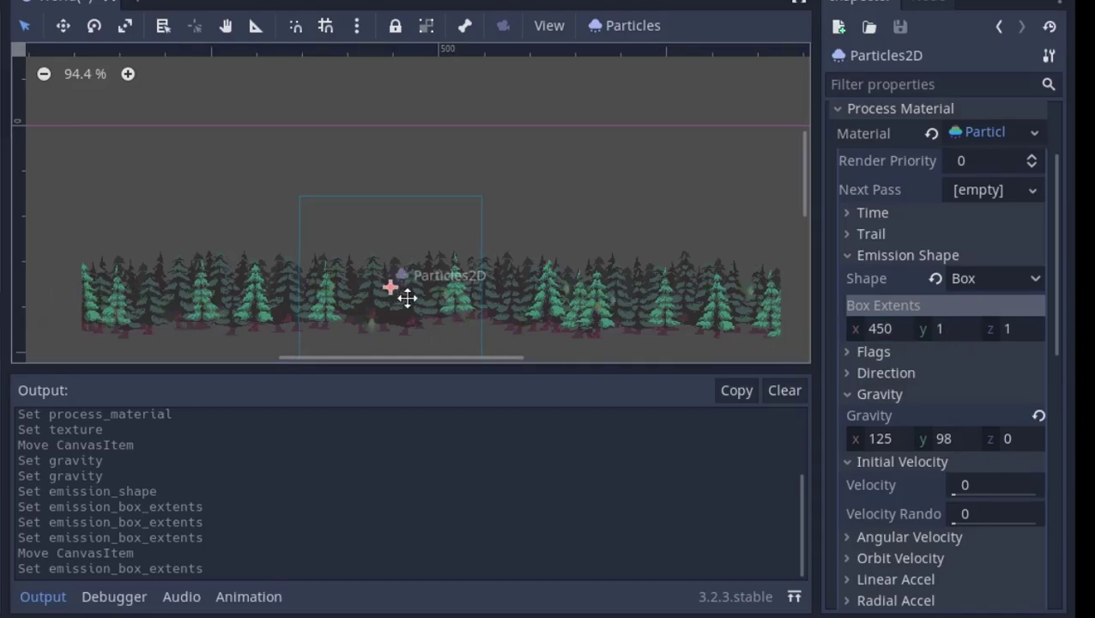
pyautogui.moveTo(404, 297); pyautogui.dragTo(417, 293)
pyautogui.scroll(-3, 442, 210)
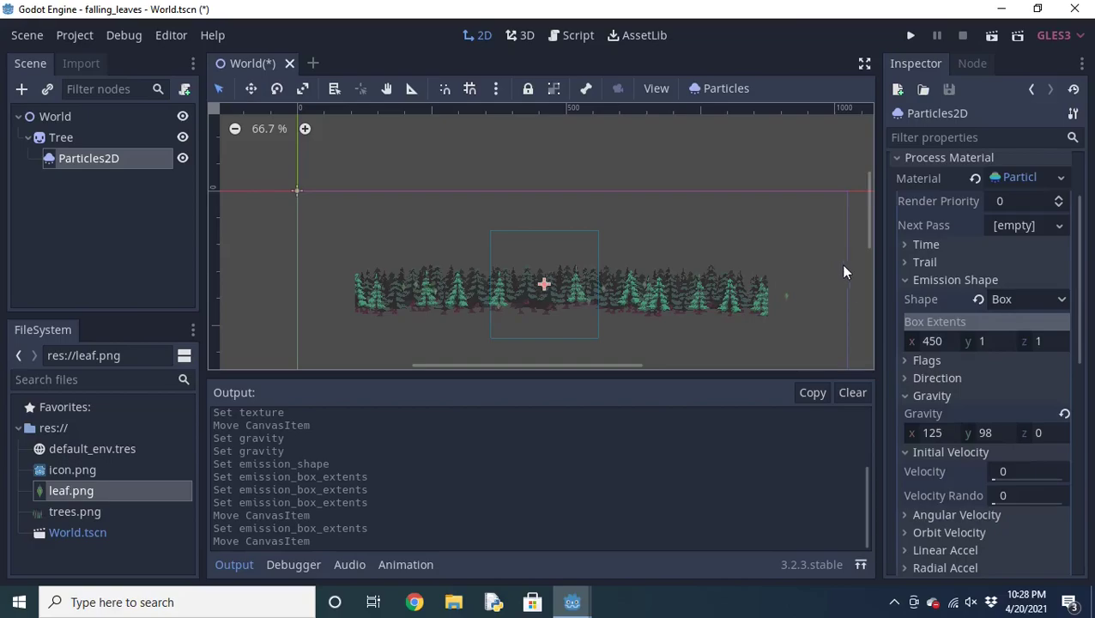
# Run the scene to watch the falling leaves, then close the game window
pyautogui.click(757, 275)
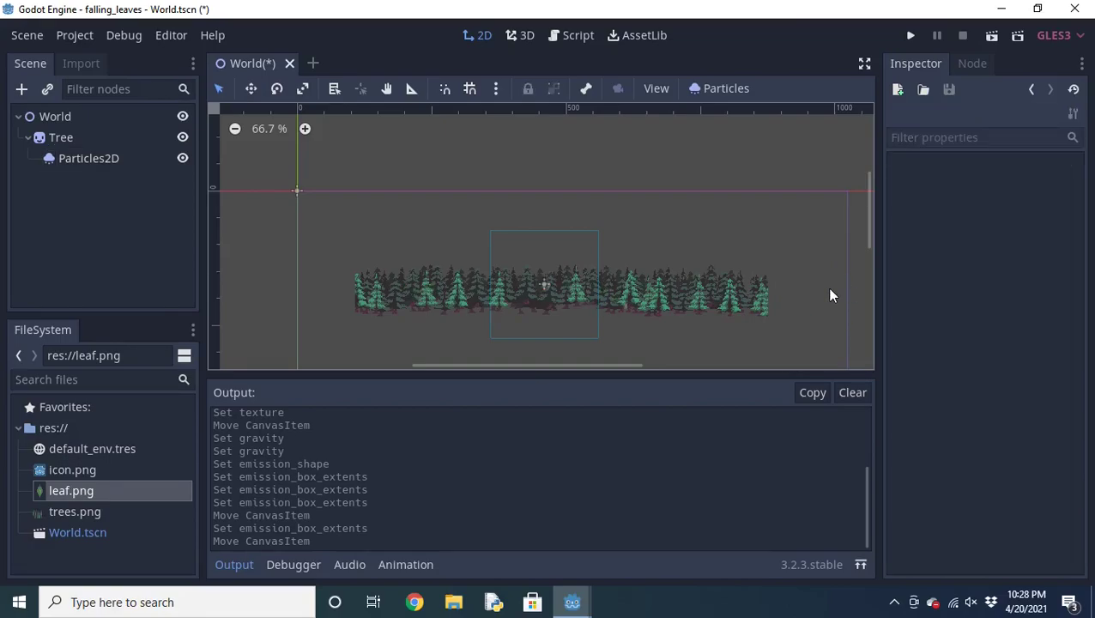
pyautogui.click(910, 35)
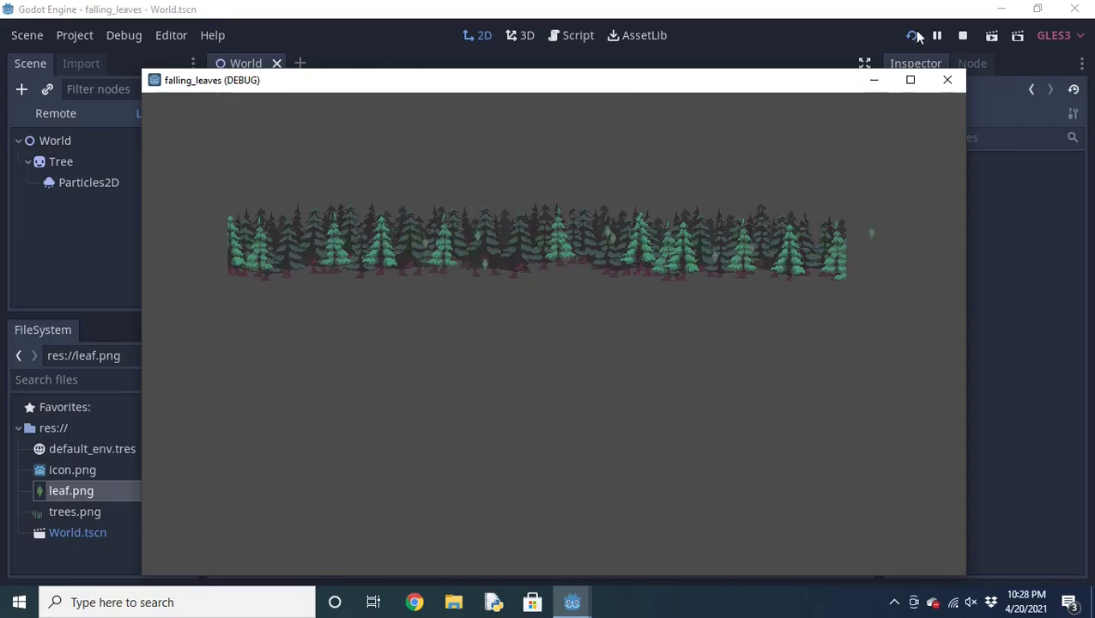
pyautogui.hotkey('alt', 'F4')
# Set the Particles2D Initial Velocity to 15, after first trying 10
pyautogui.click(117, 159)
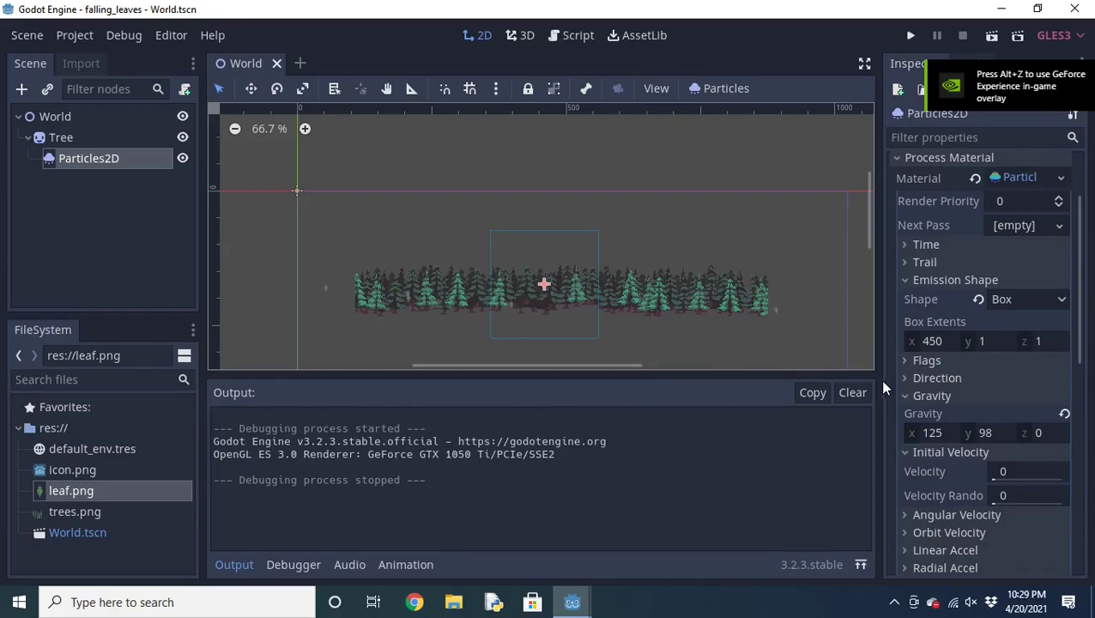
pyautogui.scroll(-4, 992, 445)
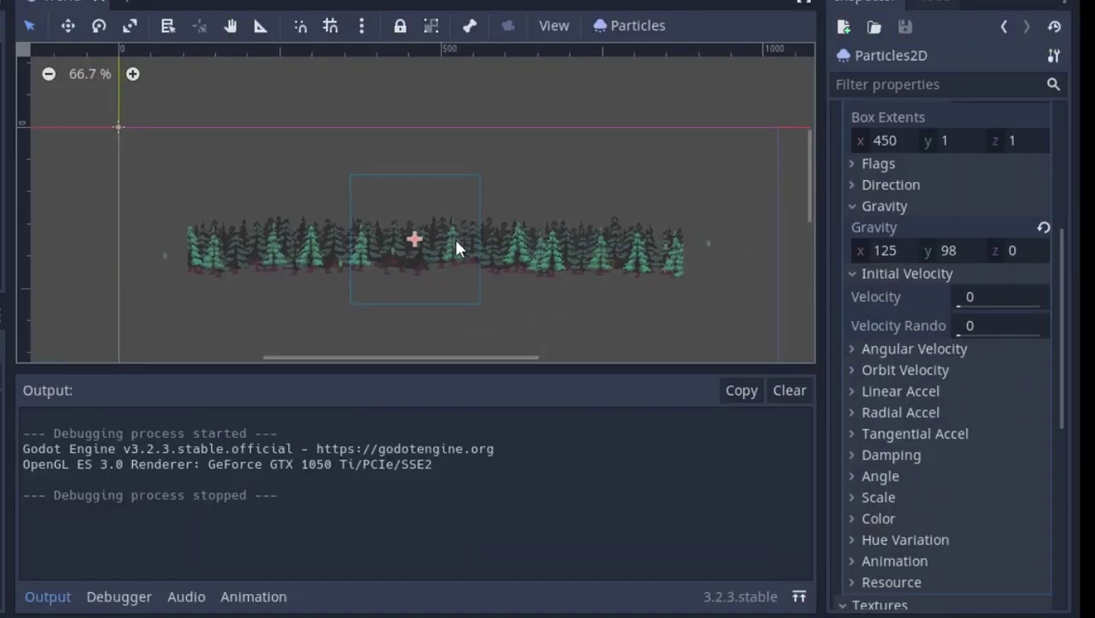
pyautogui.scroll(2, 570, 284)
pyautogui.scroll(1, 599, 273)
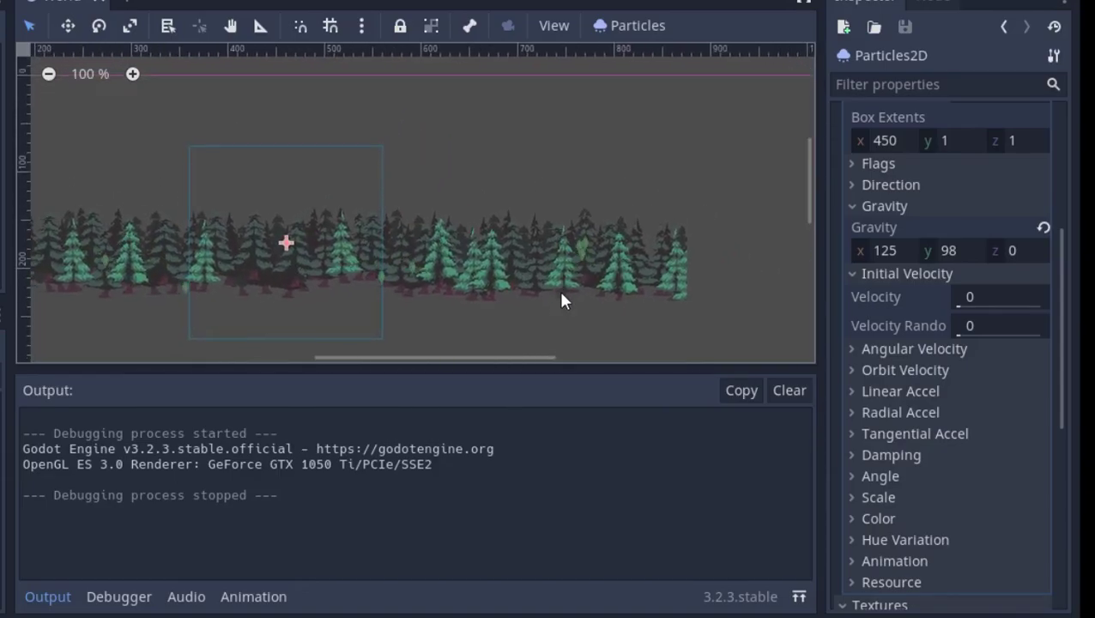
pyautogui.click(906, 184)
pyautogui.click(907, 184)
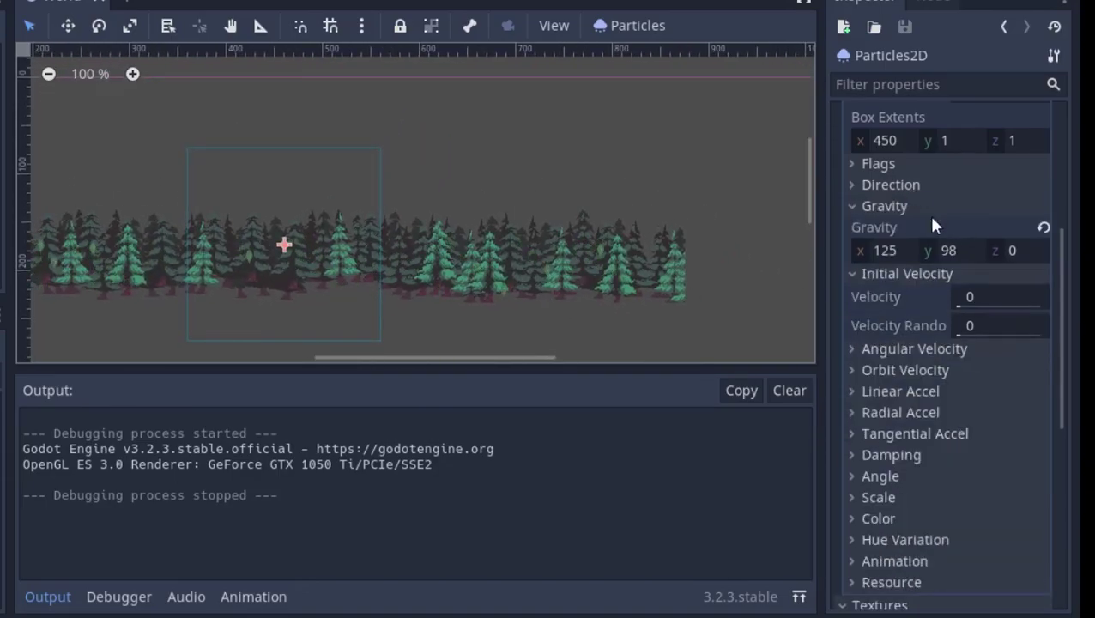
pyautogui.moveTo(960, 306); pyautogui.dragTo(958, 303)
pyautogui.click(958, 303)
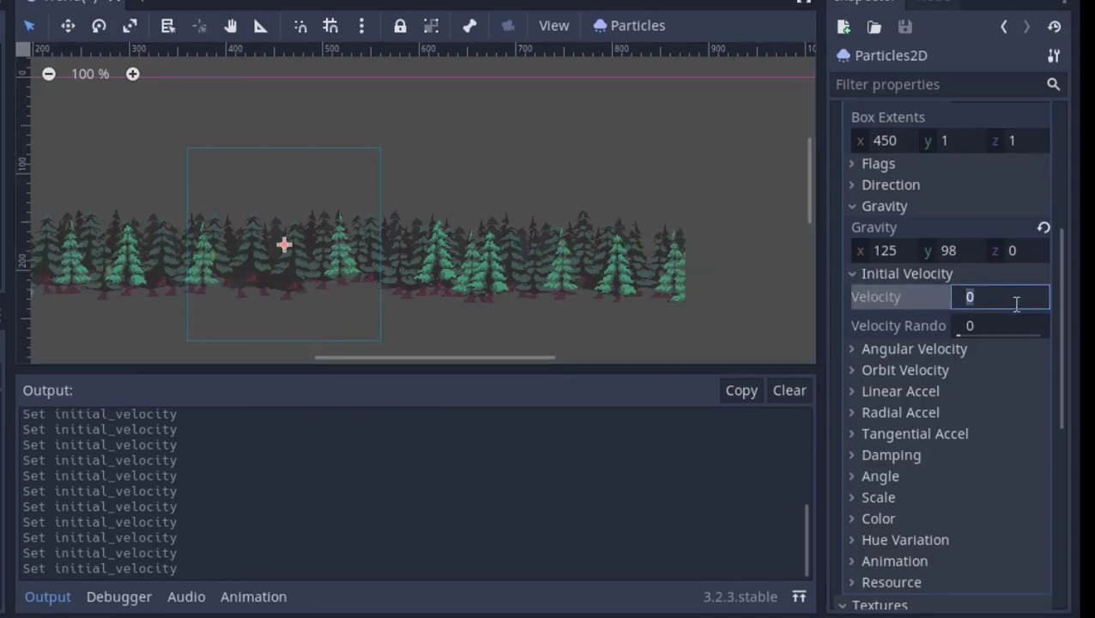
pyautogui.write('10')
pyautogui.press('Return')
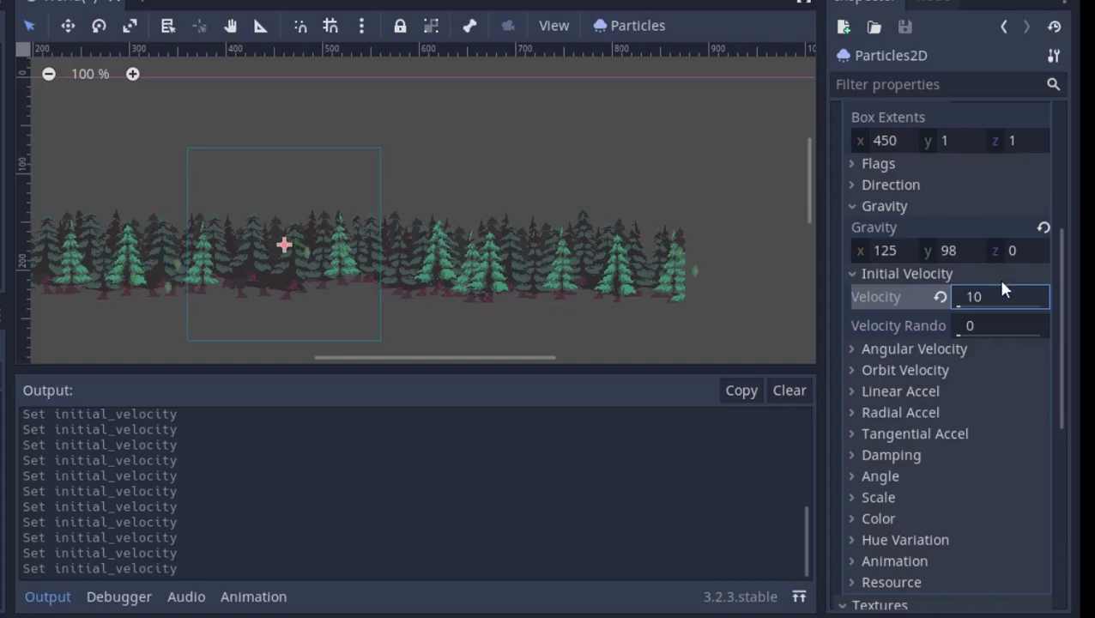
pyautogui.click(987, 307)
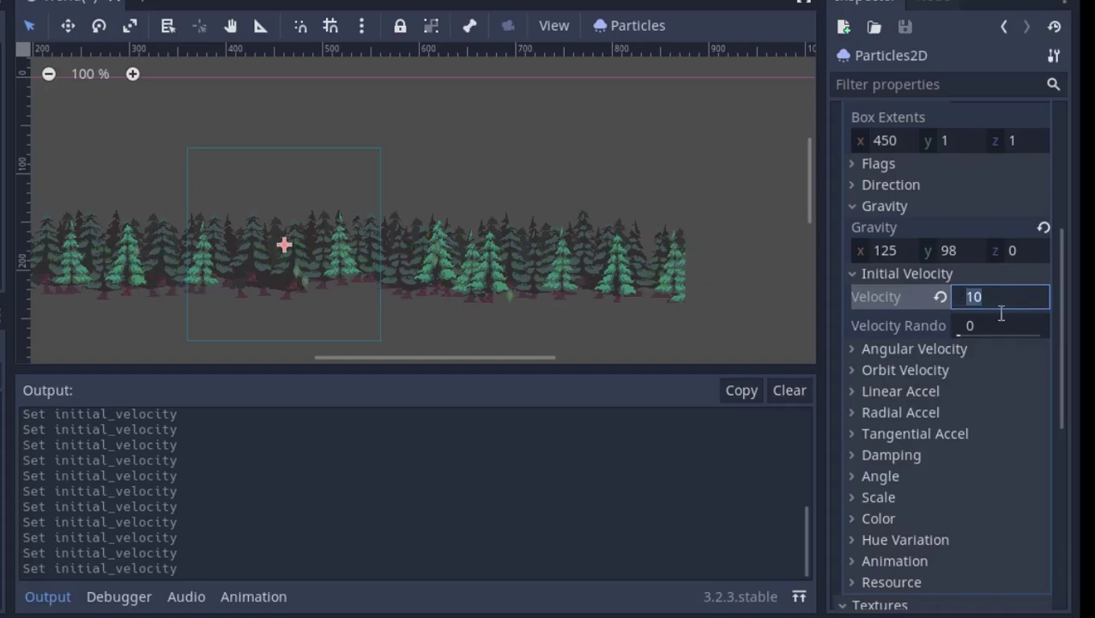
pyautogui.write('15')
pyautogui.press('Return')
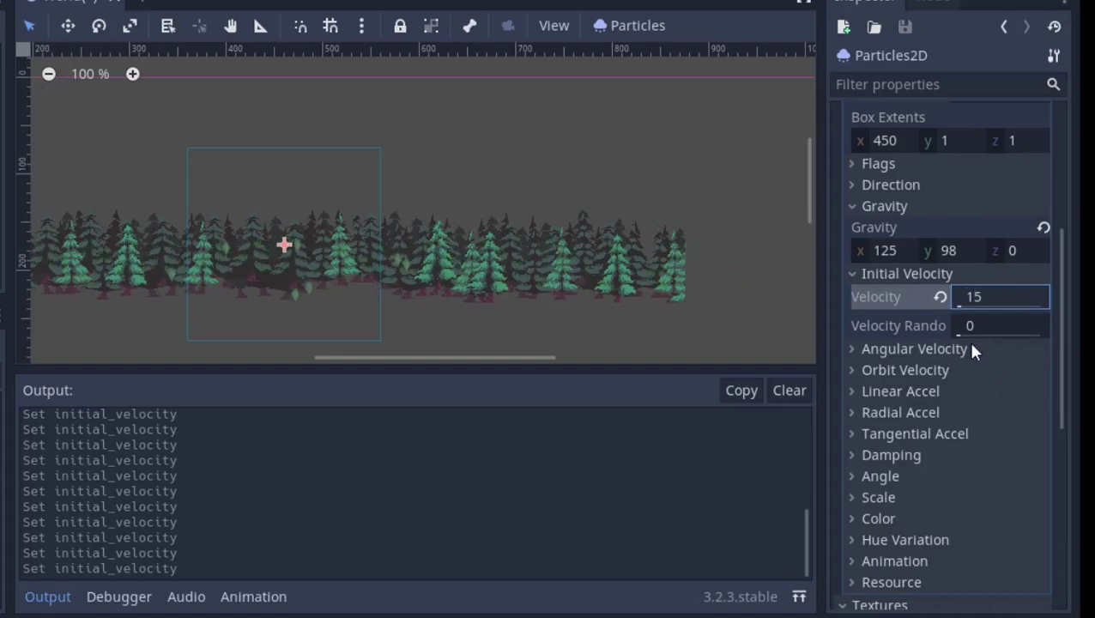
# Set Velocity Random to 0.36, keep Linear Accel at 0, and expand Angle
pyautogui.moveTo(961, 334); pyautogui.dragTo(990, 324)
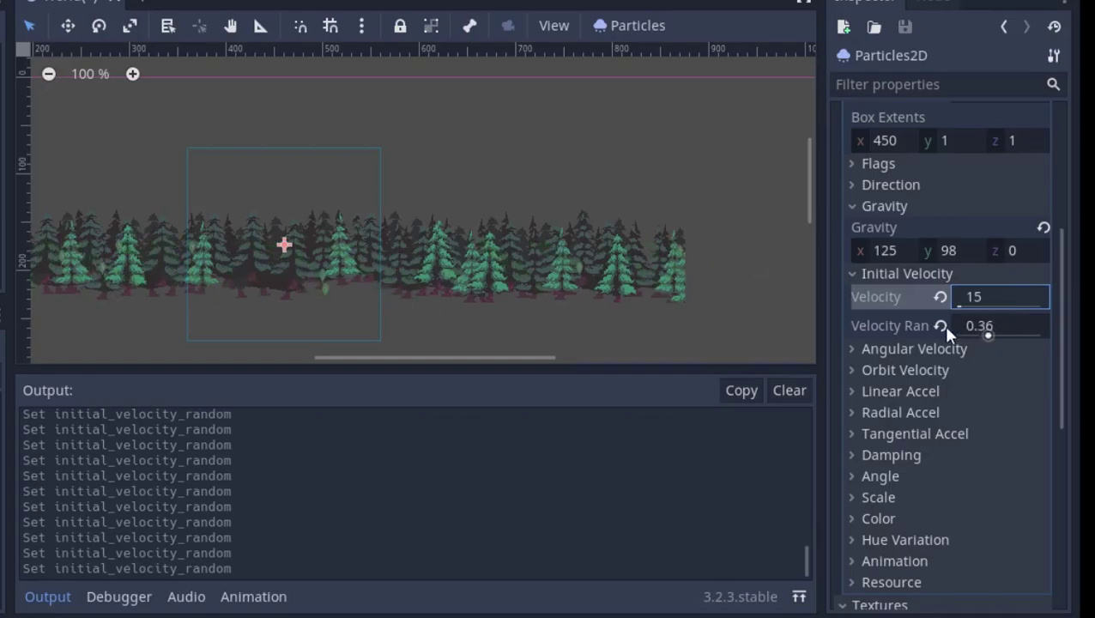
pyautogui.moveTo(265, 294); pyautogui.dragTo(377, 252, button='middle')
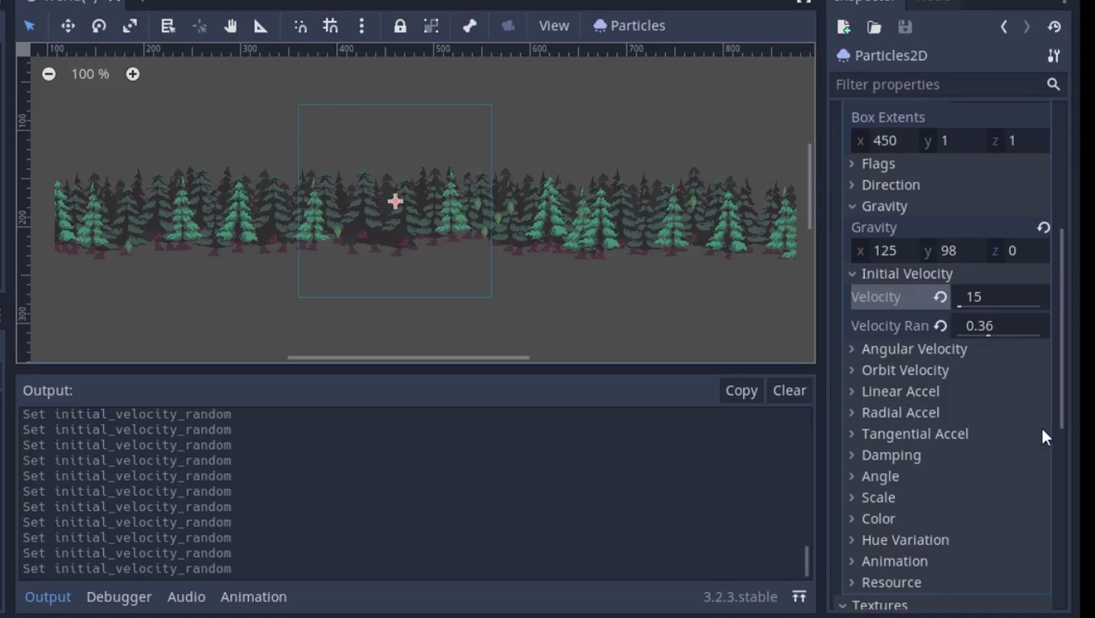
pyautogui.click(913, 347)
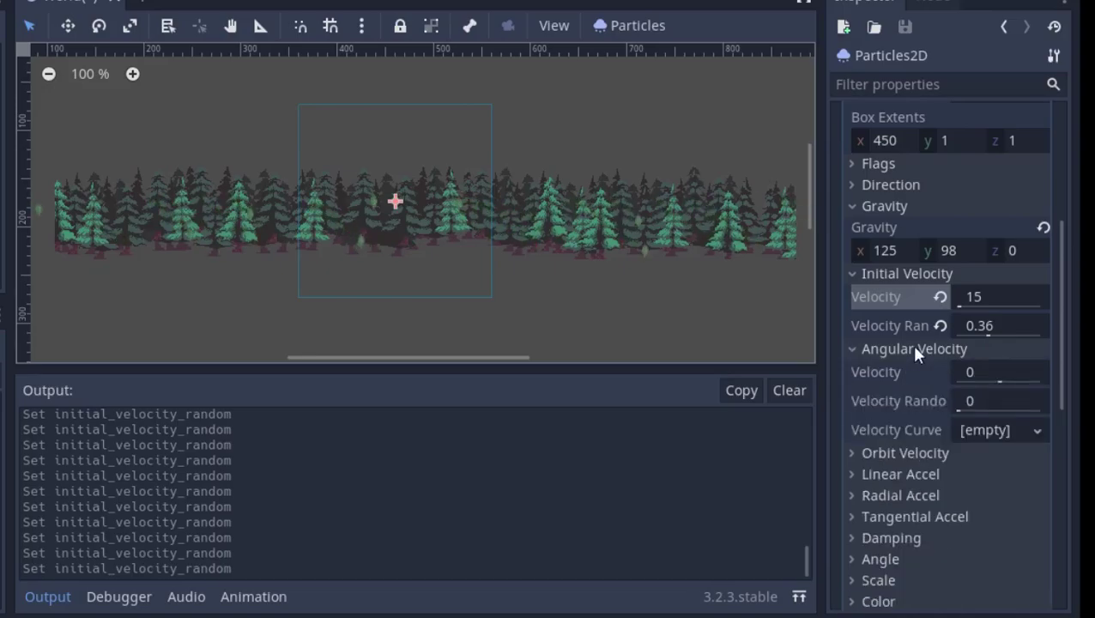
pyautogui.click(911, 346)
pyautogui.click(896, 390)
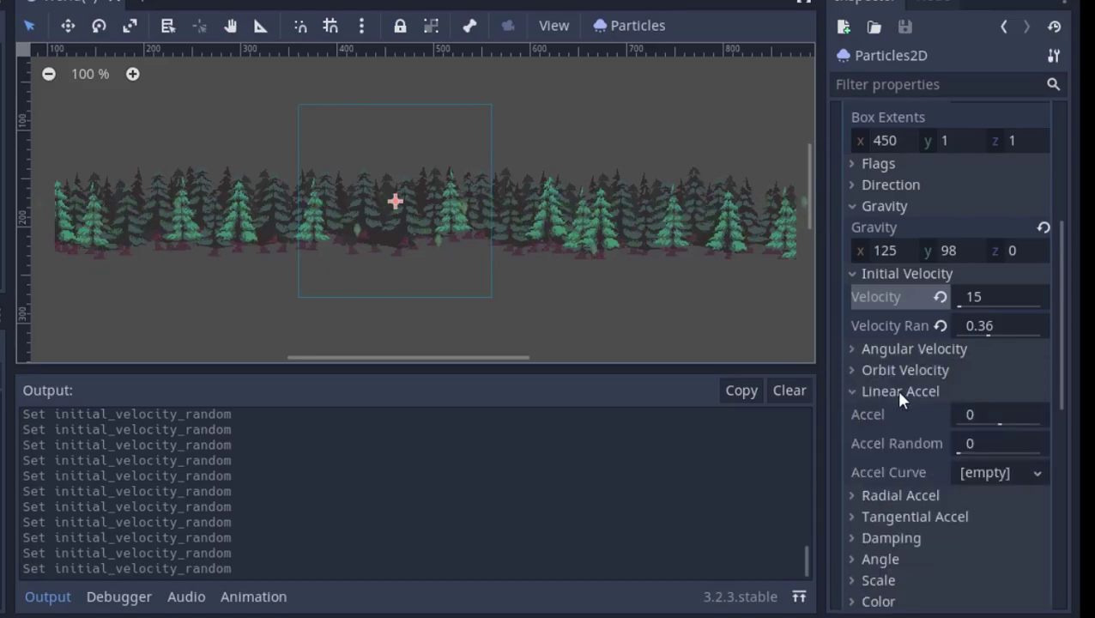
pyautogui.moveTo(560, 289); pyautogui.dragTo(473, 277, button='middle')
pyautogui.moveTo(1000, 423); pyautogui.dragTo(1004, 412)
pyautogui.click(1001, 415)
pyautogui.write('0')
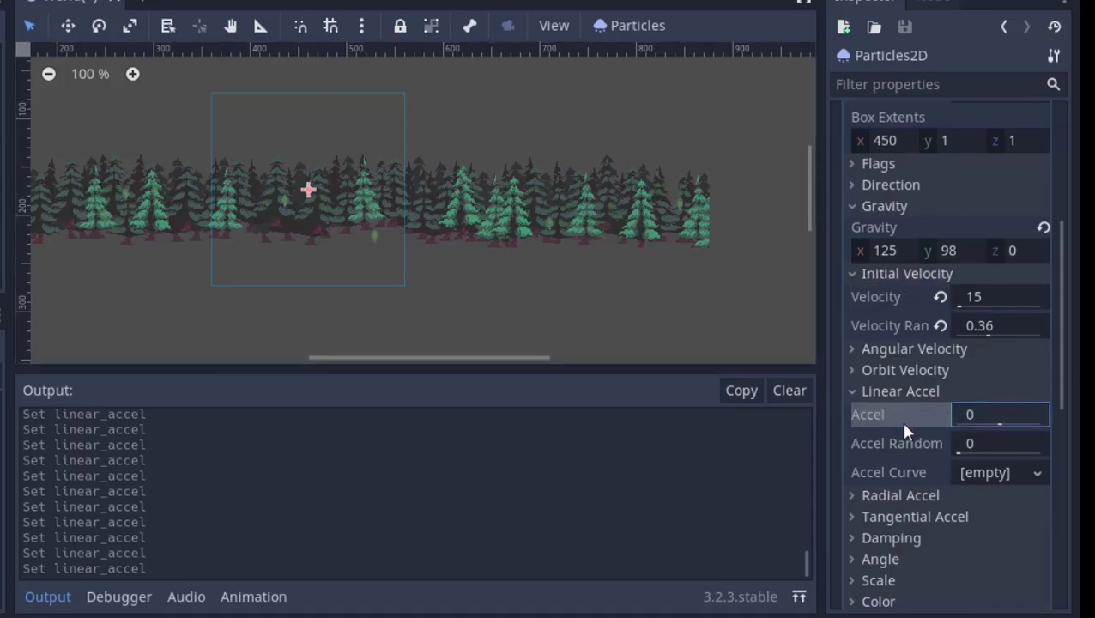
pyautogui.scroll(-4, 901, 519)
pyautogui.scroll(3, 909, 491)
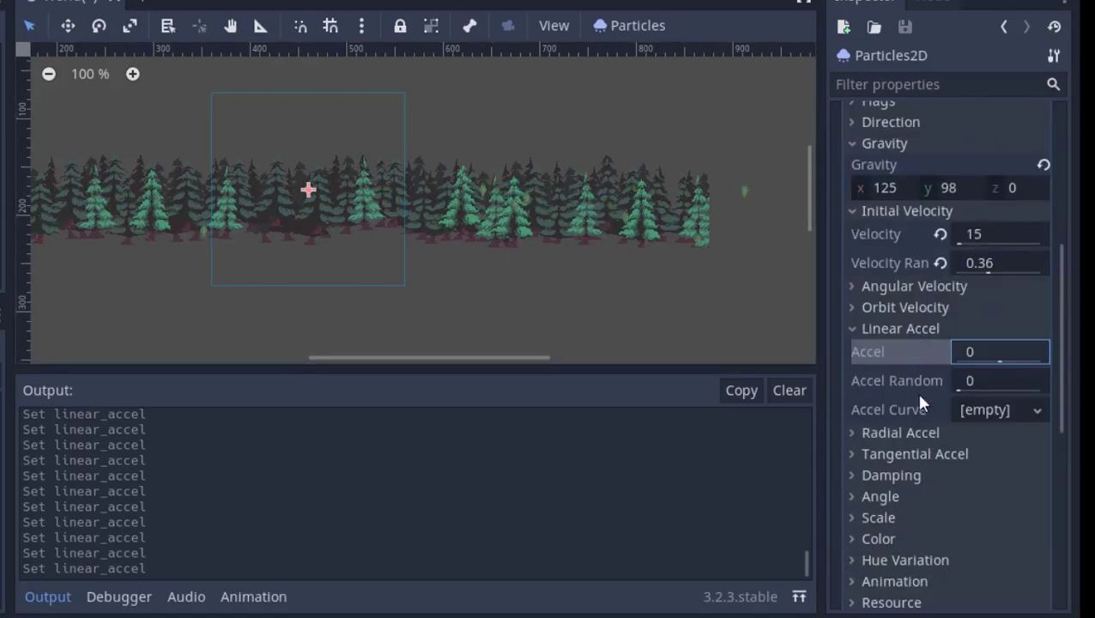
pyautogui.click(893, 494)
pyautogui.scroll(-3, 896, 491)
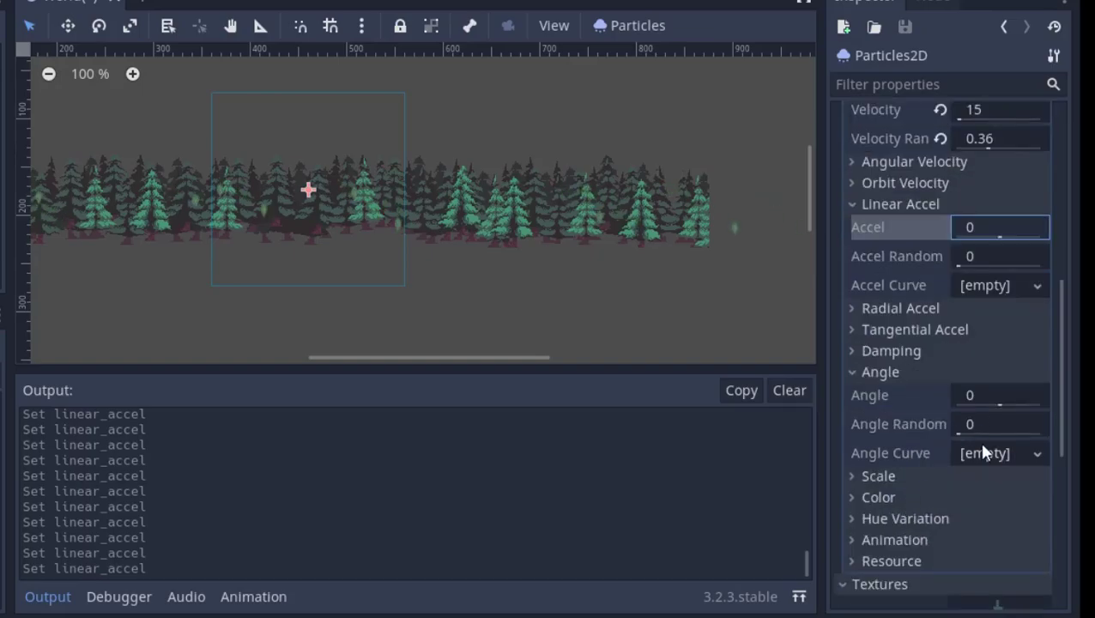
# Add a New CurveTexture angle curve that rises toward the end of the lifetime
pyautogui.click(981, 448)
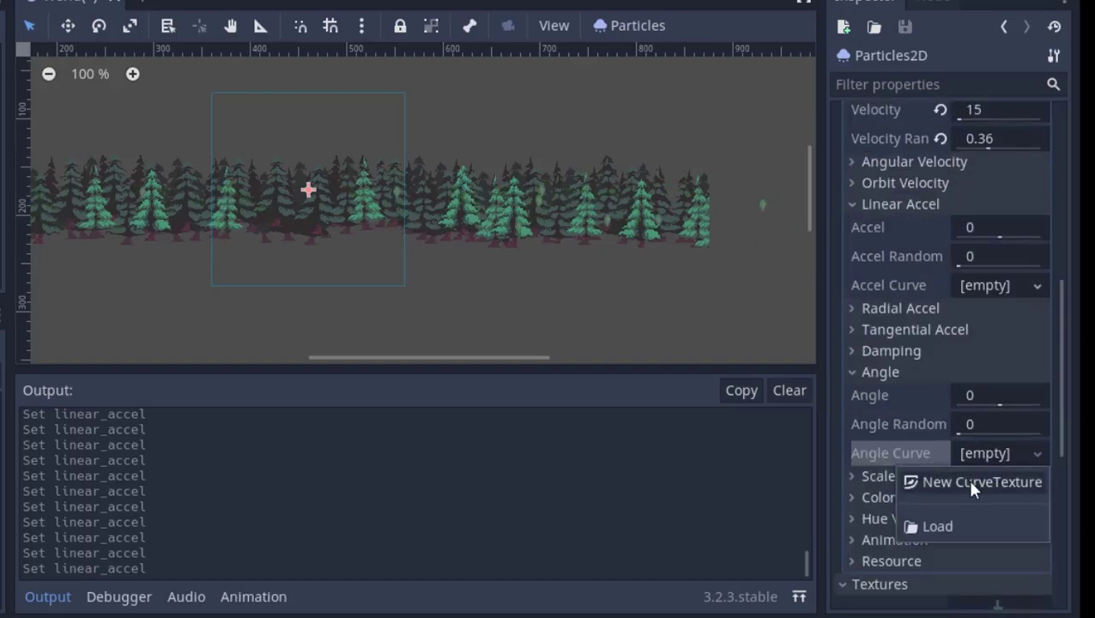
pyautogui.click(973, 482)
pyautogui.click(974, 454)
pyautogui.click(978, 528)
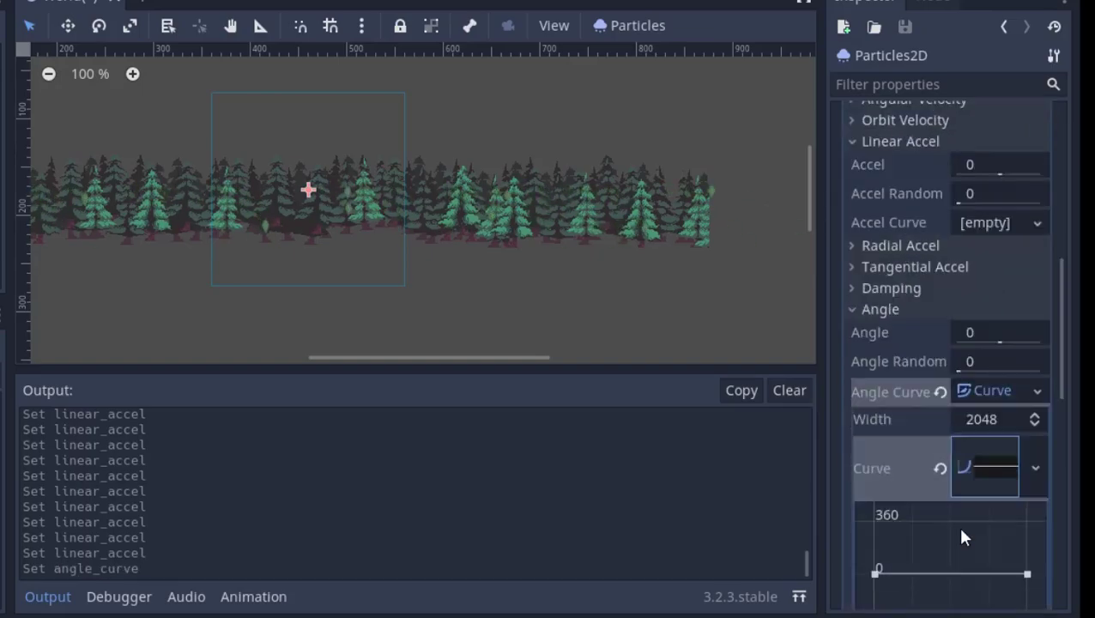
pyautogui.scroll(-3, 962, 537)
pyautogui.moveTo(1026, 448)
pyautogui.mouseDown()
pyautogui.moveTo(1028, 459)
pyautogui.moveTo(1026, 434)
pyautogui.mouseUp()
pyautogui.moveTo(508, 250); pyautogui.dragTo(591, 260, button='middle')
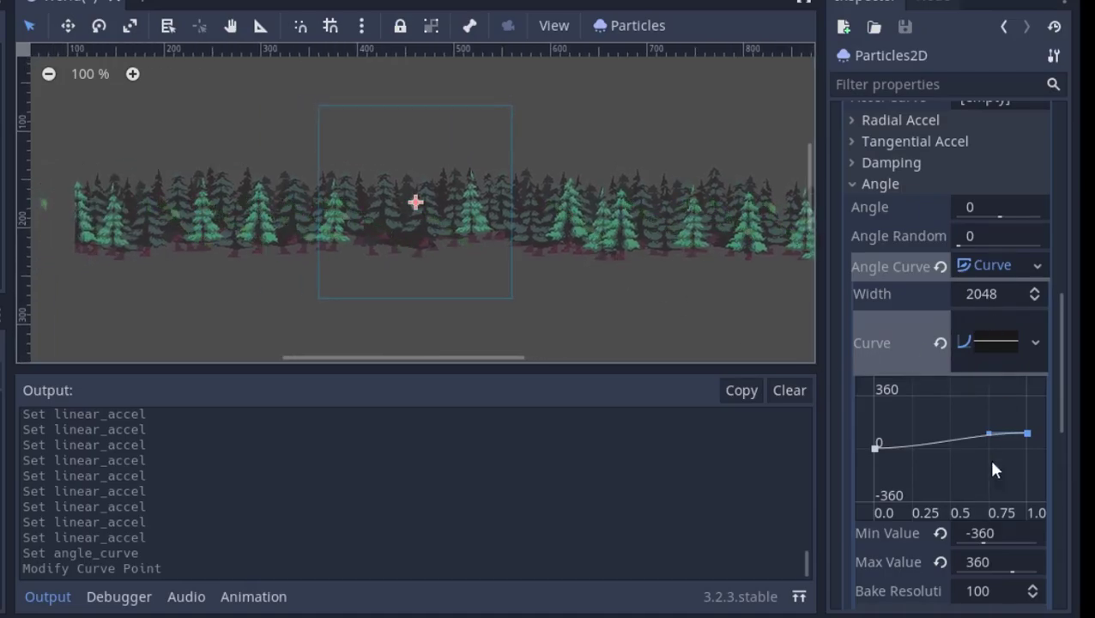
# Set Angle Random to 0.49
pyautogui.moveTo(961, 231); pyautogui.dragTo(998, 245)
pyautogui.moveTo(645, 265); pyautogui.dragTo(598, 264, button='middle')
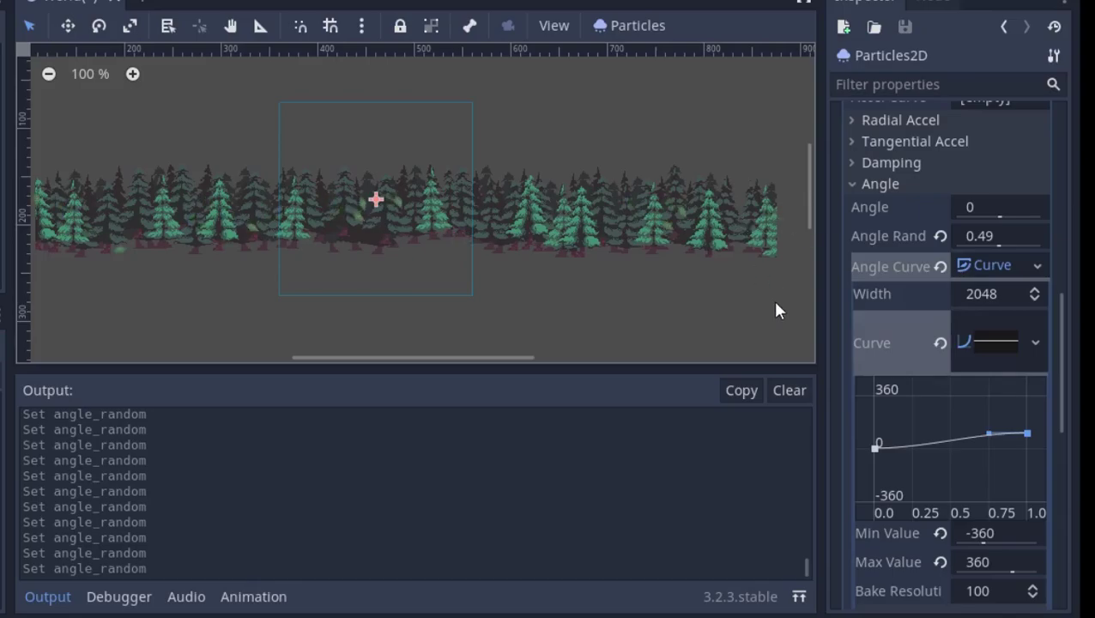
pyautogui.click(907, 180)
# Try radial acceleration on the leaves, then reset it to 0
pyautogui.moveTo(628, 273); pyautogui.dragTo(628, 325, button='middle')
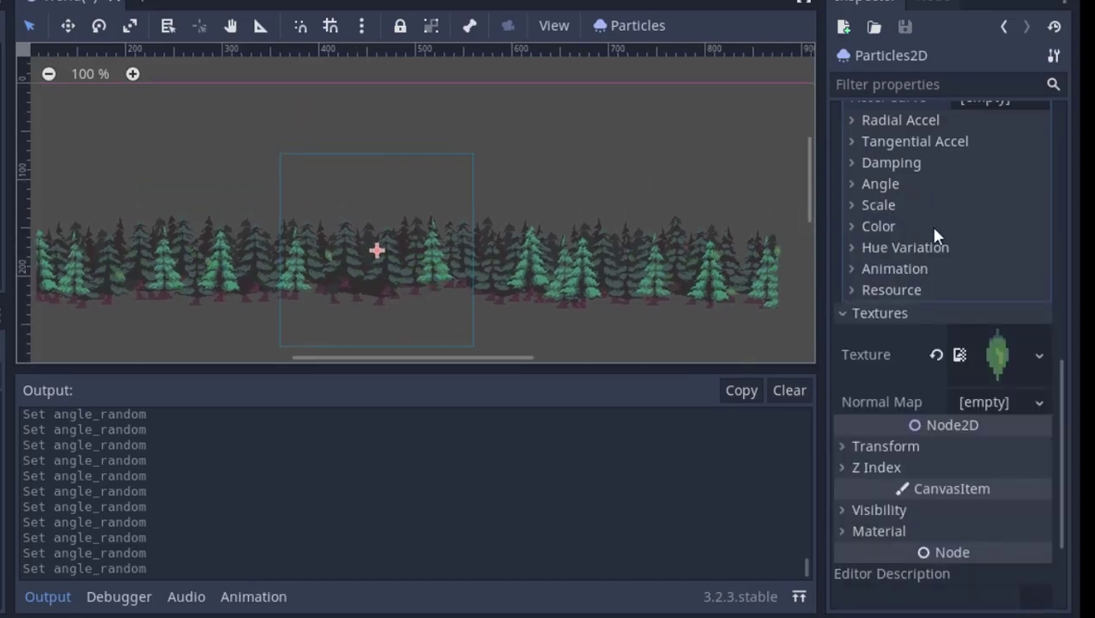
pyautogui.scroll(3, 910, 249)
pyautogui.click(905, 259)
pyautogui.click(899, 245)
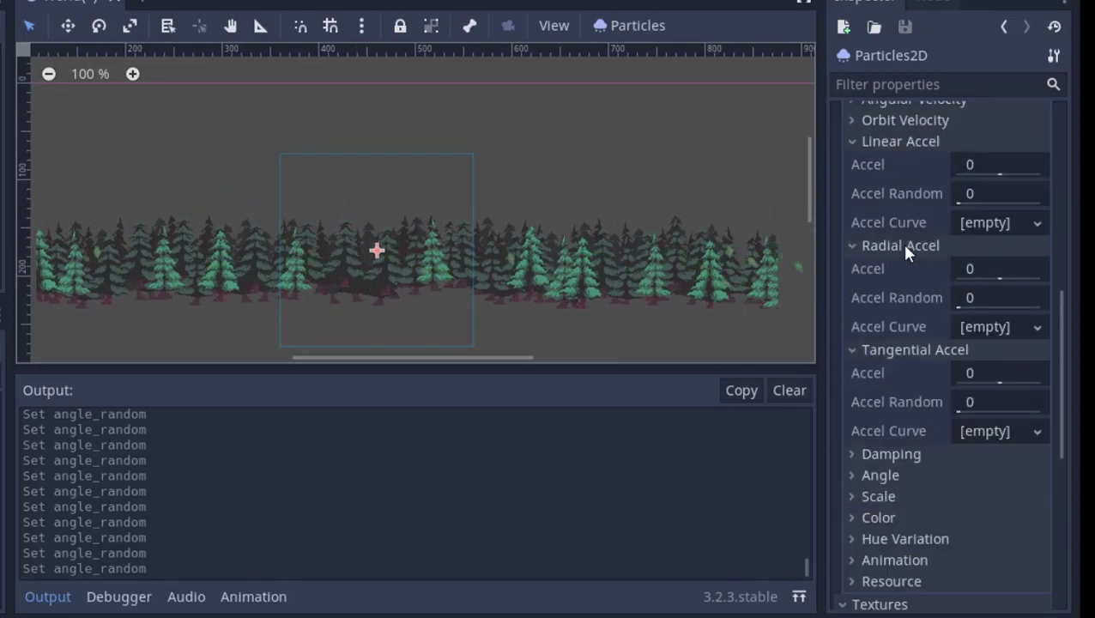
pyautogui.moveTo(1001, 275); pyautogui.dragTo(951, 268)
pyautogui.click(941, 268)
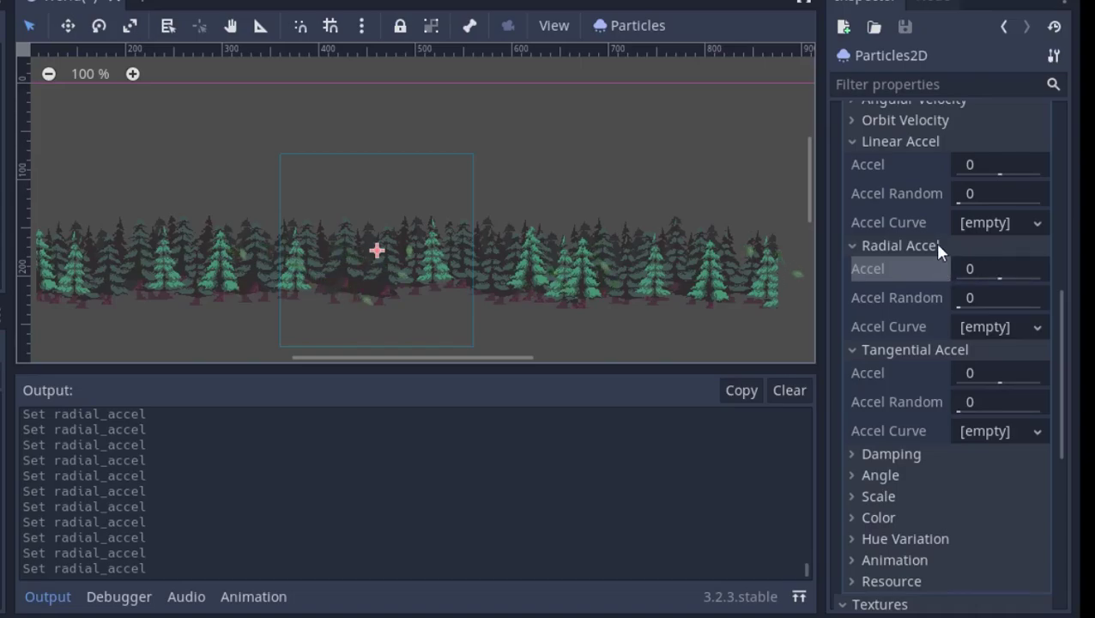
pyautogui.click(938, 248)
pyautogui.moveTo(403, 276); pyautogui.dragTo(501, 259, button='middle')
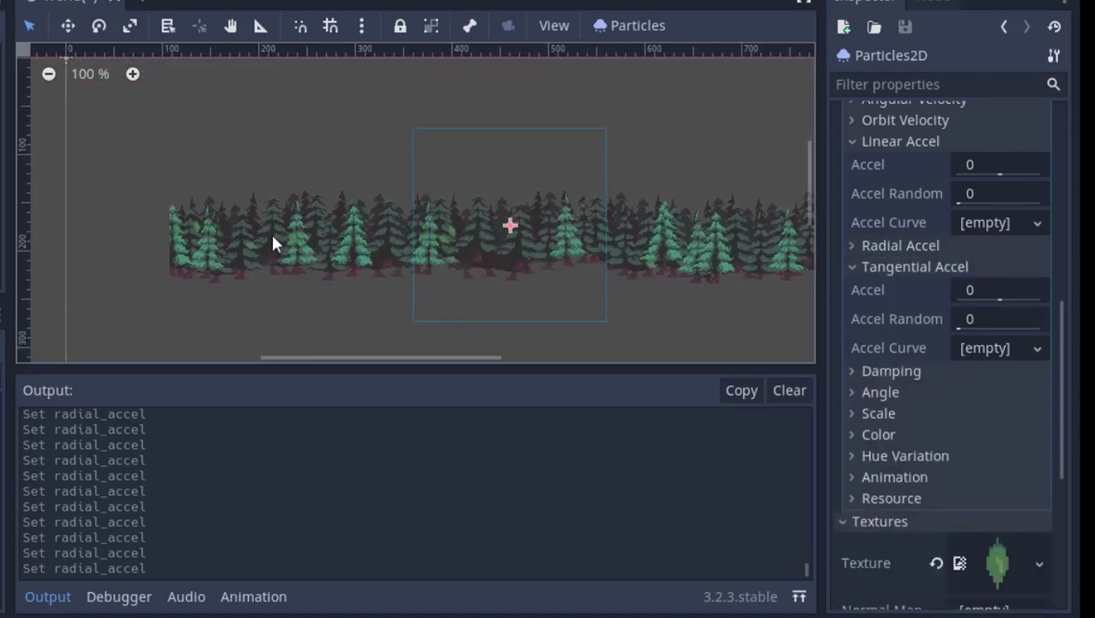
pyautogui.moveTo(623, 279); pyautogui.dragTo(502, 288, button='middle')
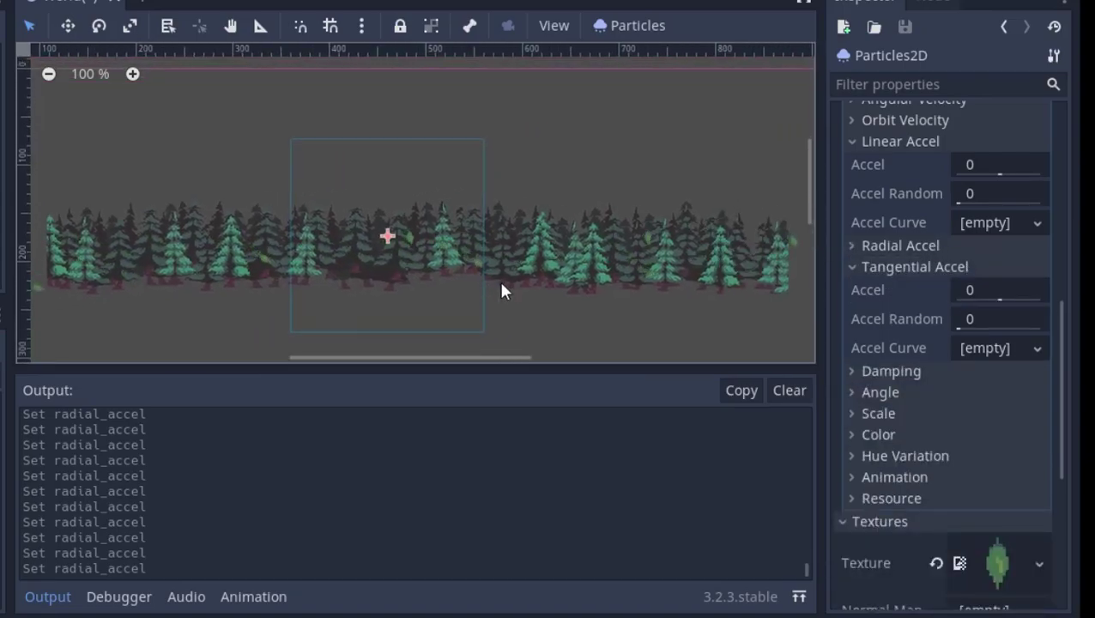
# Add a New CurveTexture scale curve dropping from 1 to 0
pyautogui.click(906, 415)
pyautogui.click(983, 496)
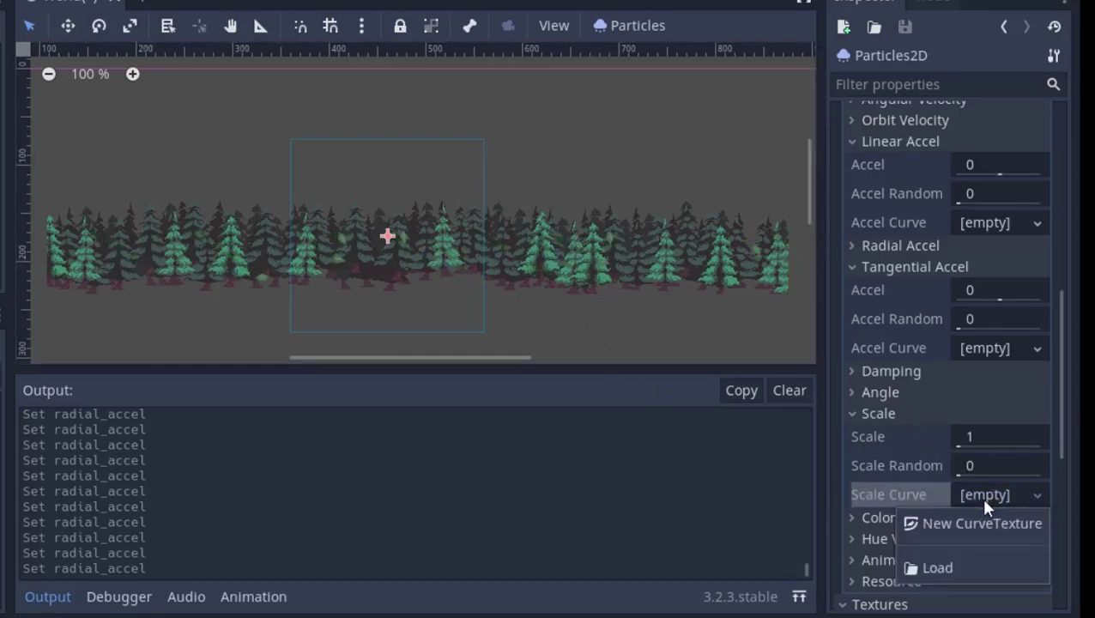
pyautogui.moveTo(661, 339); pyautogui.dragTo(620, 291, button='middle')
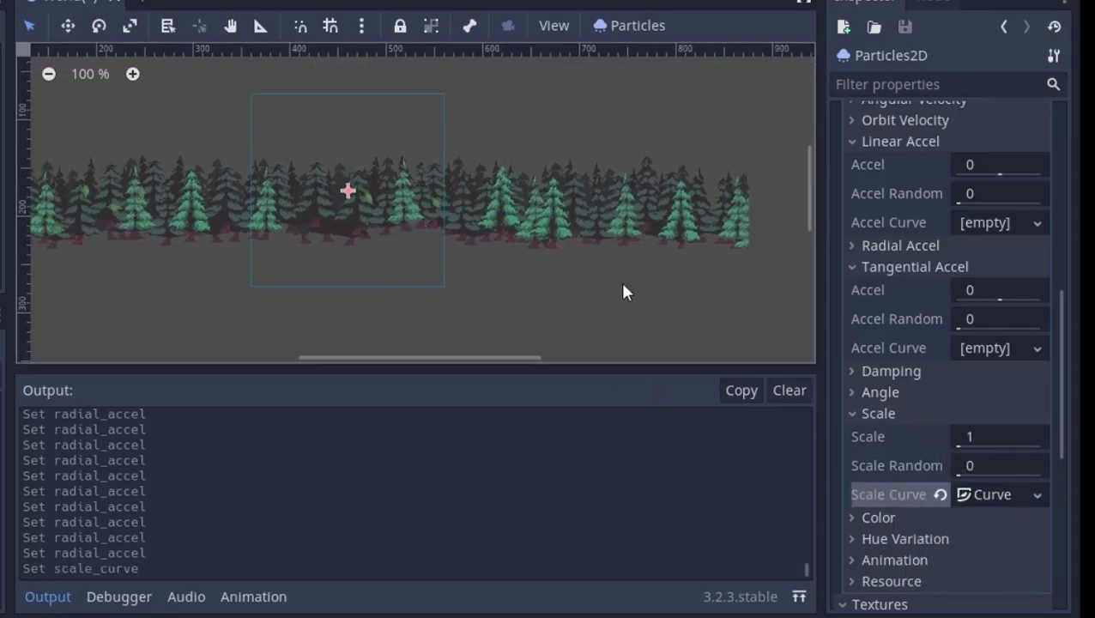
pyautogui.click(996, 494)
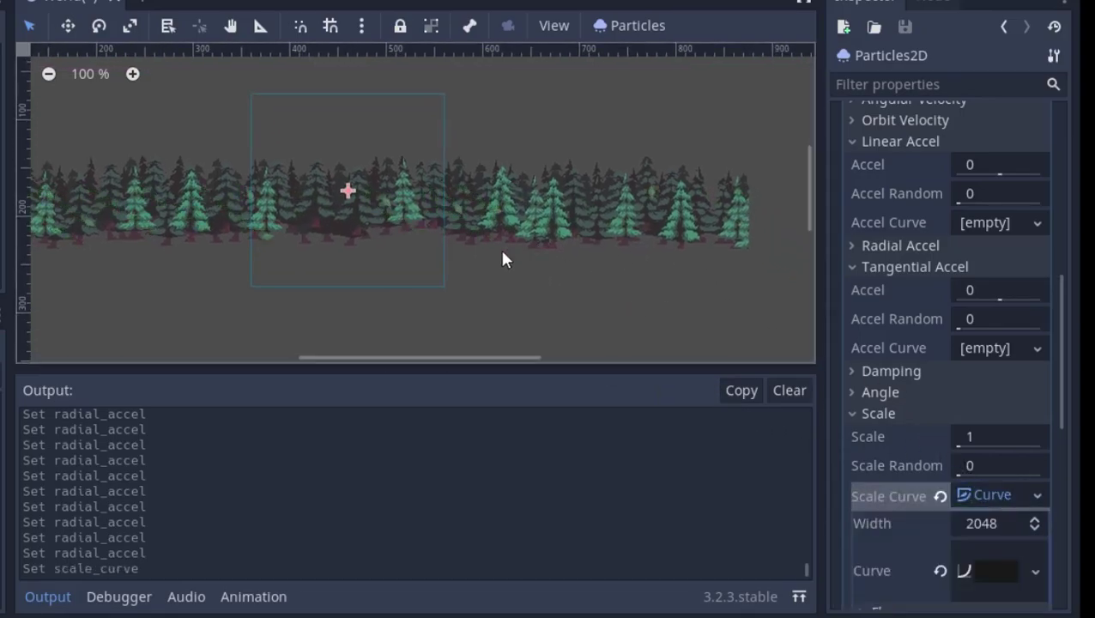
pyautogui.click(978, 567)
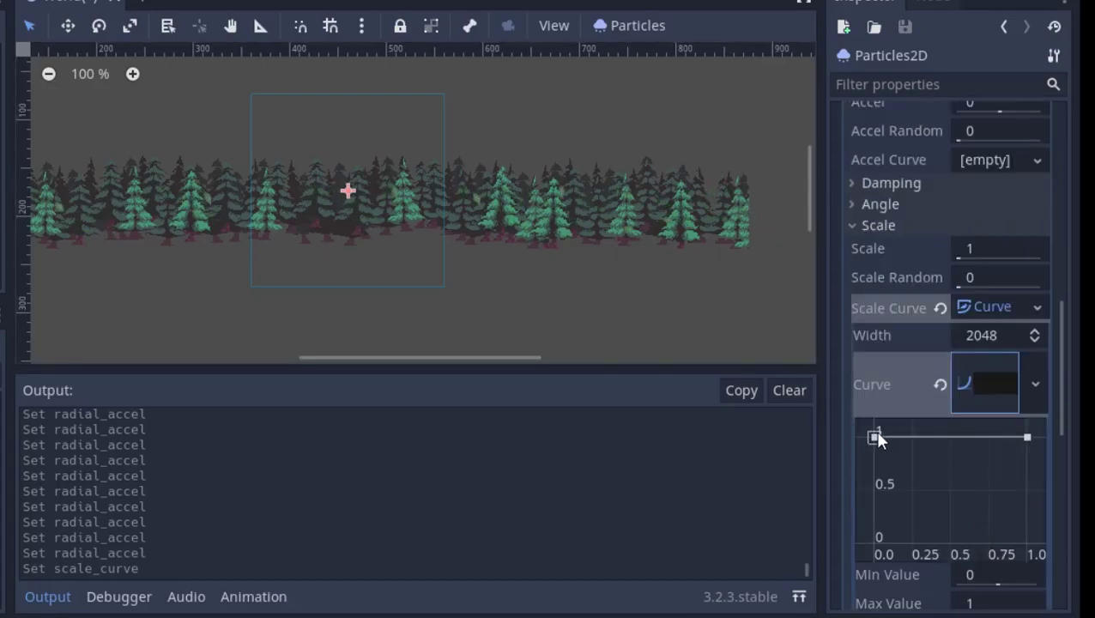
pyautogui.moveTo(1026, 436); pyautogui.dragTo(1032, 554)
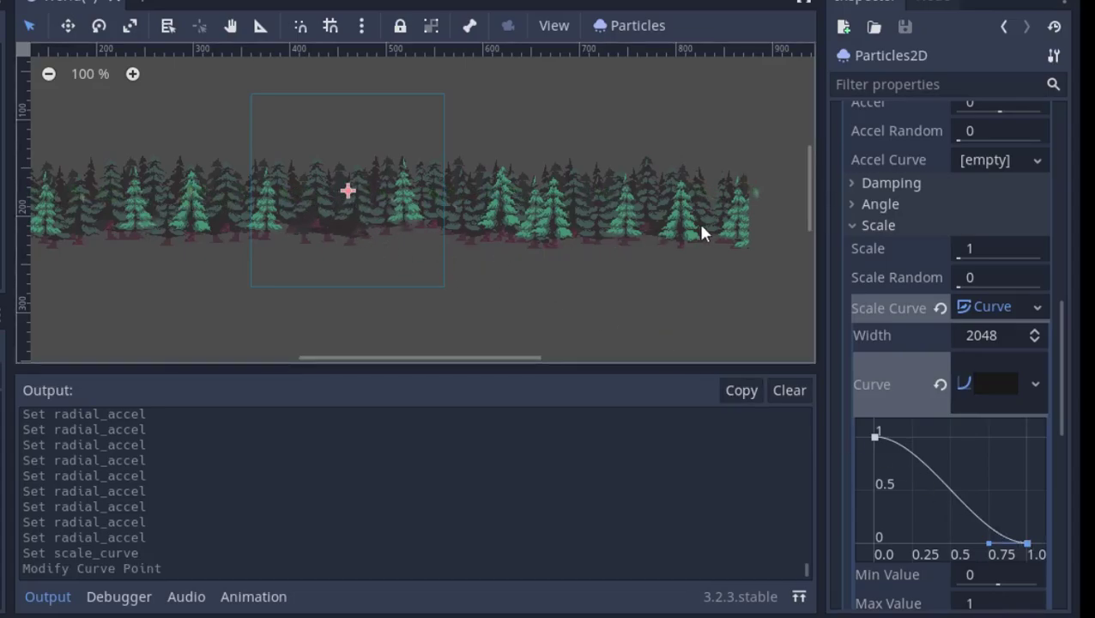
pyautogui.click(733, 298)
# Give the leaf emitter a particle lifetime of 2 seconds
pyautogui.moveTo(324, 222); pyautogui.dragTo(412, 234, button='middle')
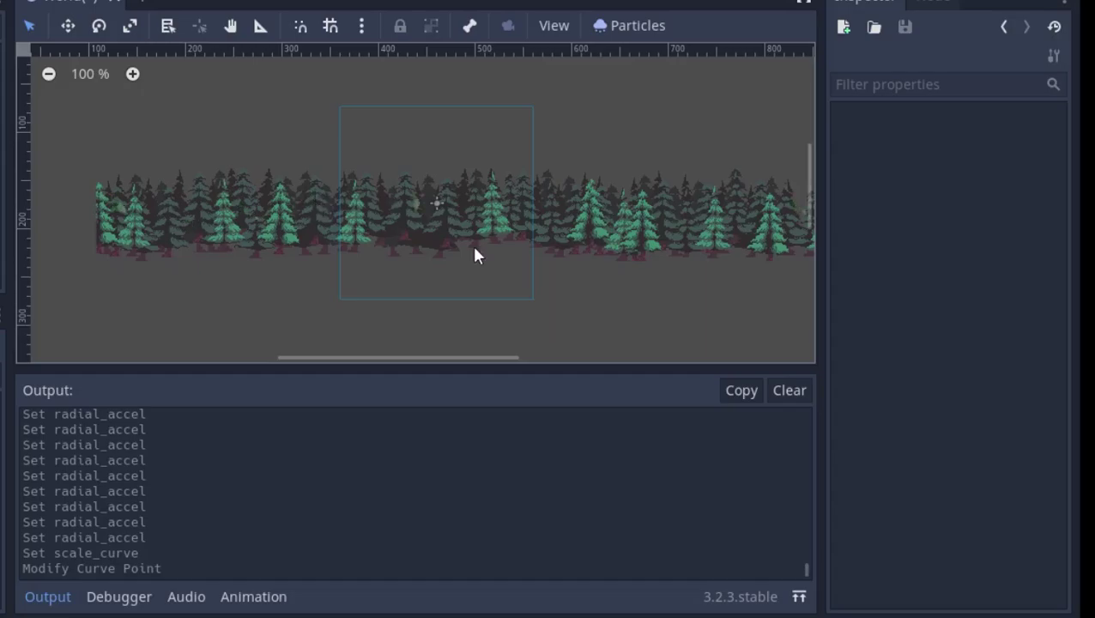
pyautogui.click(437, 203)
pyautogui.scroll(10, 934, 294)
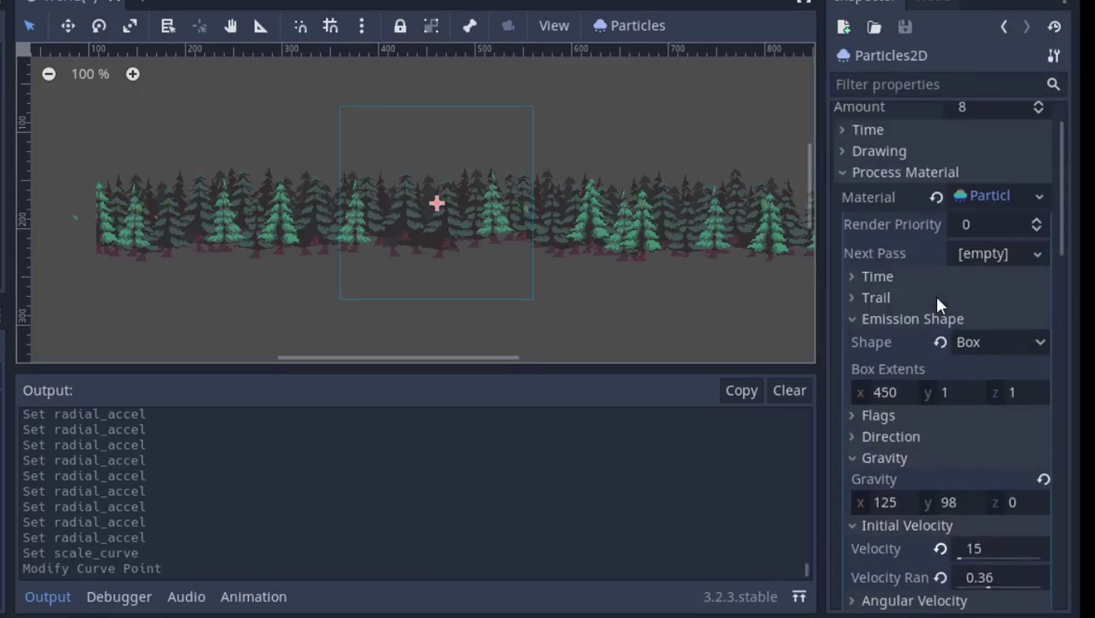
pyautogui.click(951, 189)
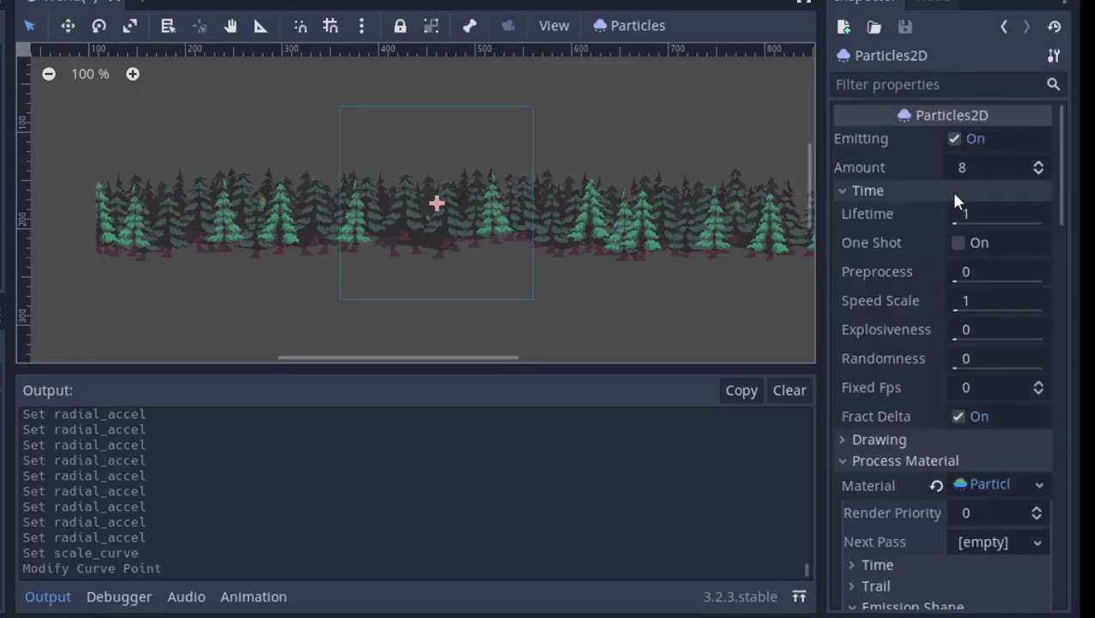
pyautogui.moveTo(956, 223); pyautogui.dragTo(959, 222)
pyautogui.click(978, 214)
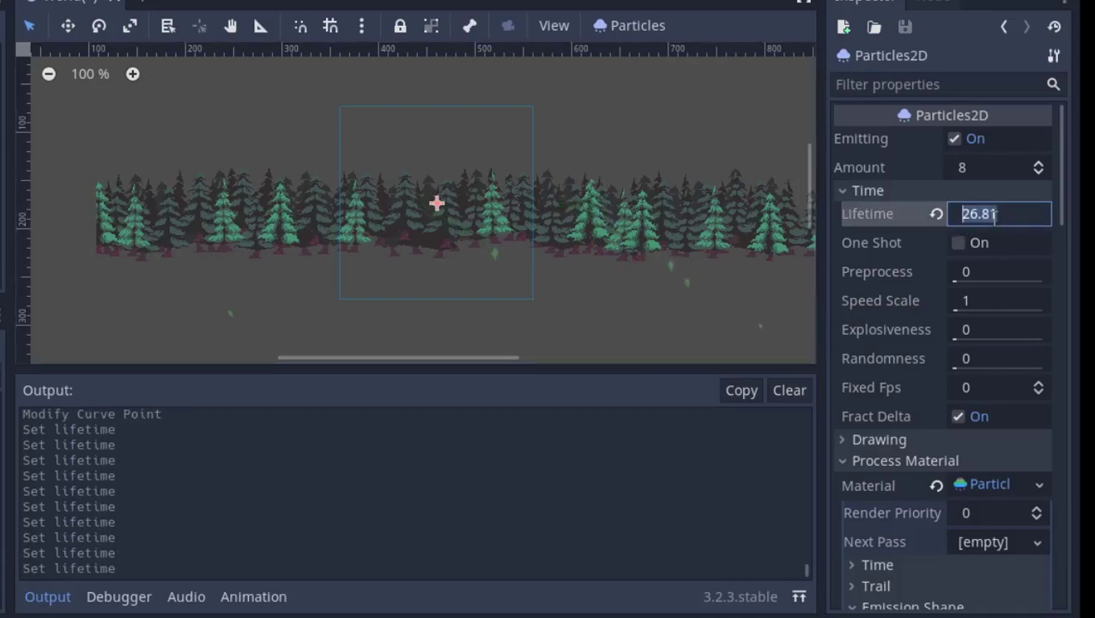
pyautogui.write('2')
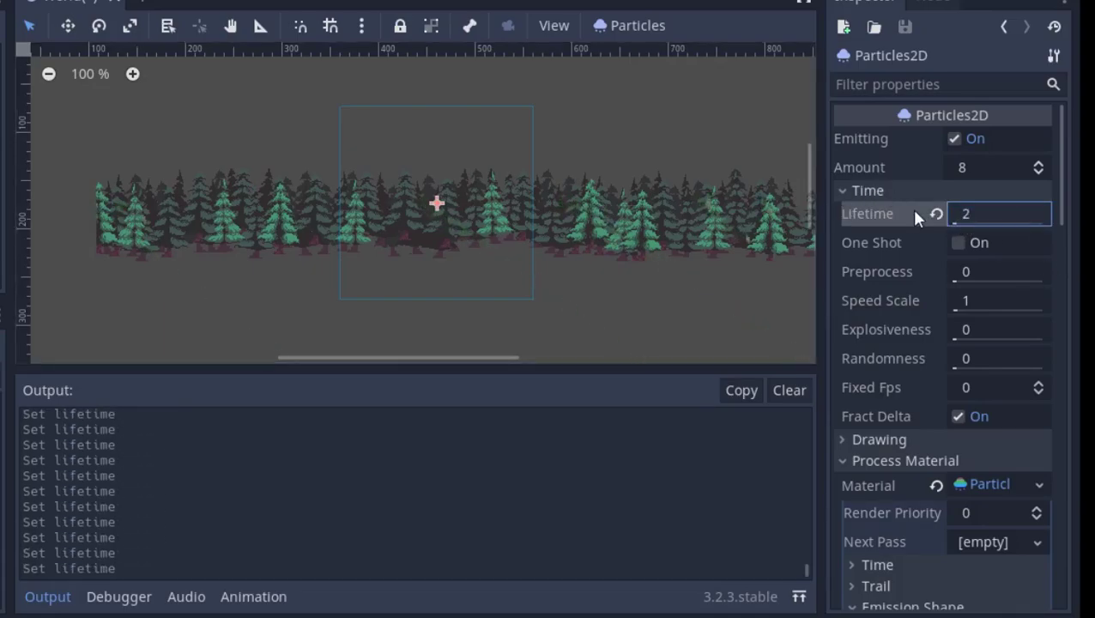
pyautogui.press('Return')
# Set the particle amount to 100, then reduce it to 10
pyautogui.moveTo(613, 267); pyautogui.dragTo(526, 257, button='middle')
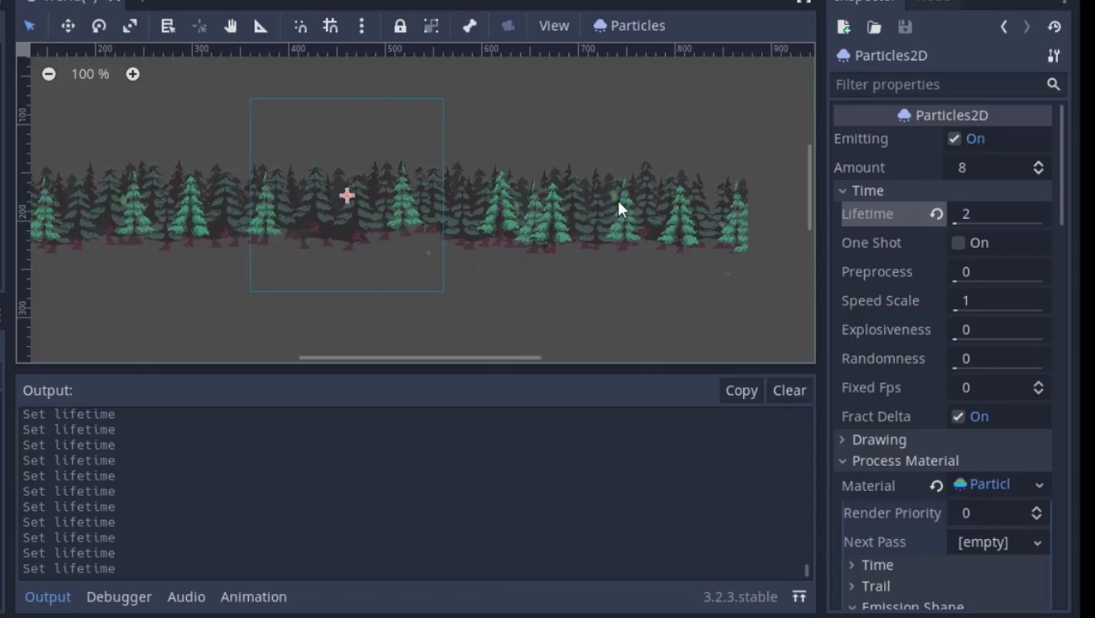
pyautogui.hscroll(-3, 369, 223)
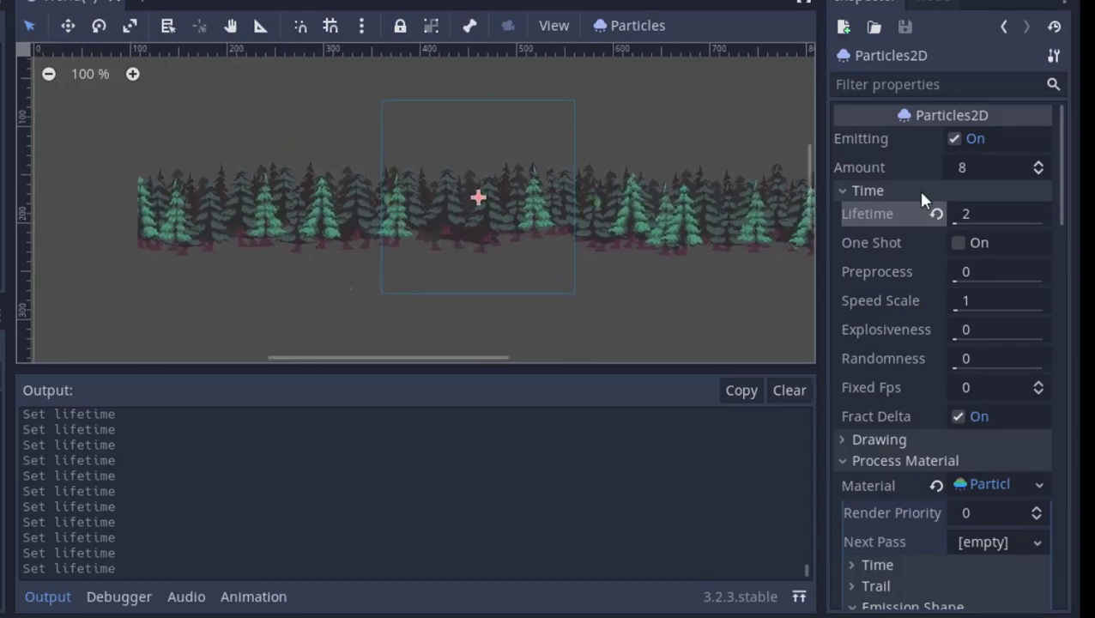
pyautogui.click(1028, 176)
pyautogui.write('100')
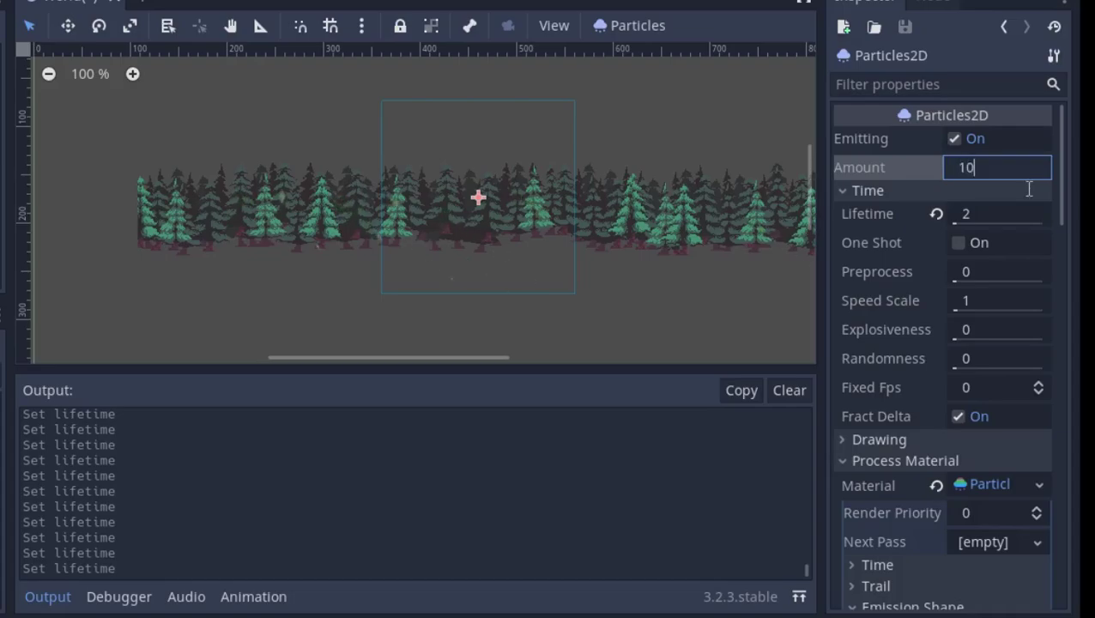
pyautogui.press('Return')
pyautogui.hscroll(3, 413, 228)
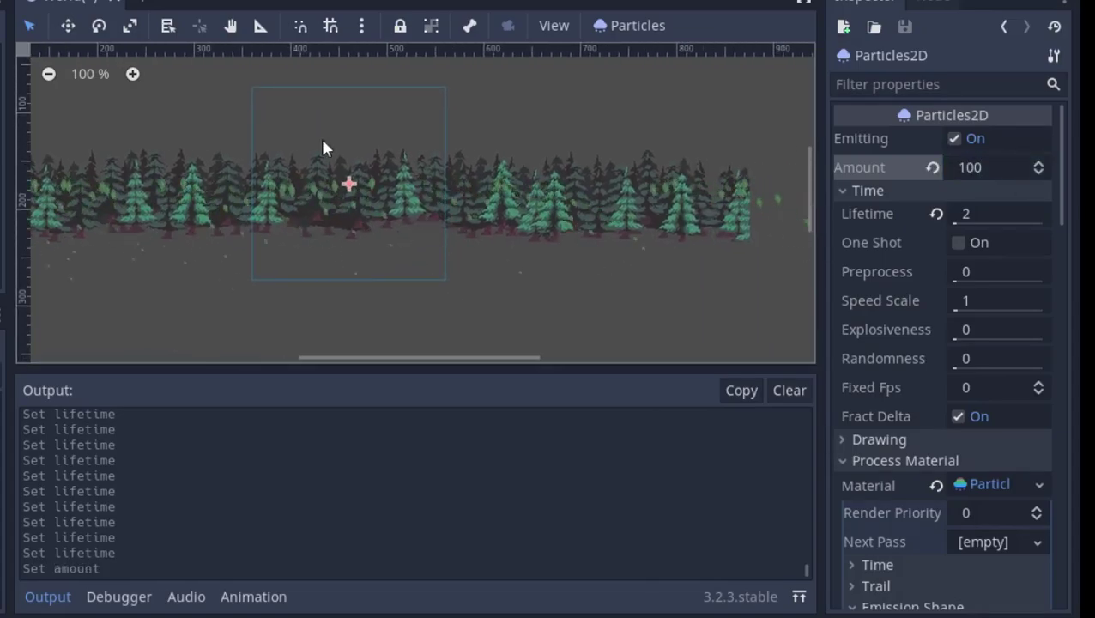
pyautogui.click(987, 171)
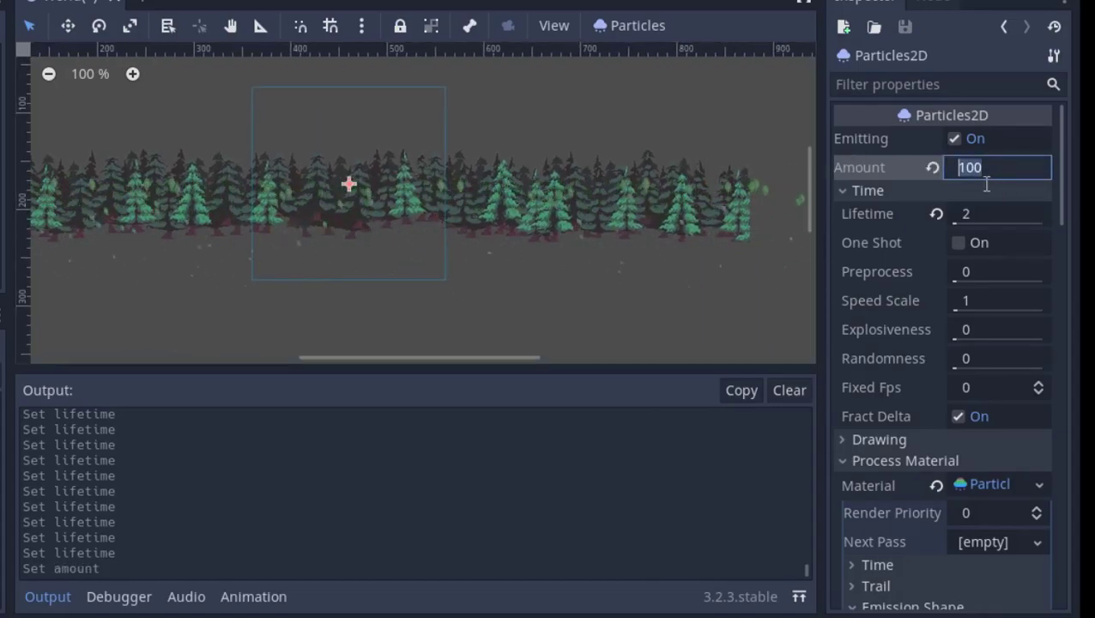
pyautogui.write('10')
pyautogui.press('Return')
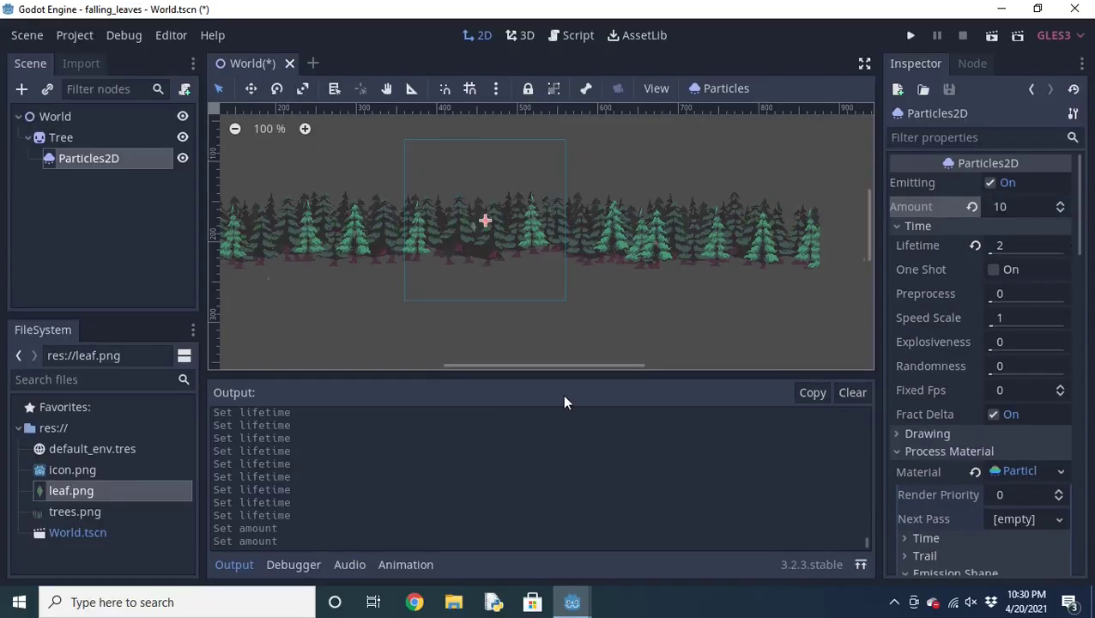
# Preview the leaves in the scene view, then run the game in a maximized window
pyautogui.click(568, 335)
pyautogui.moveTo(568, 334); pyautogui.dragTo(646, 314, button='middle')
pyautogui.hscroll(2, 611, 262)
pyautogui.scroll(1, 611, 262)
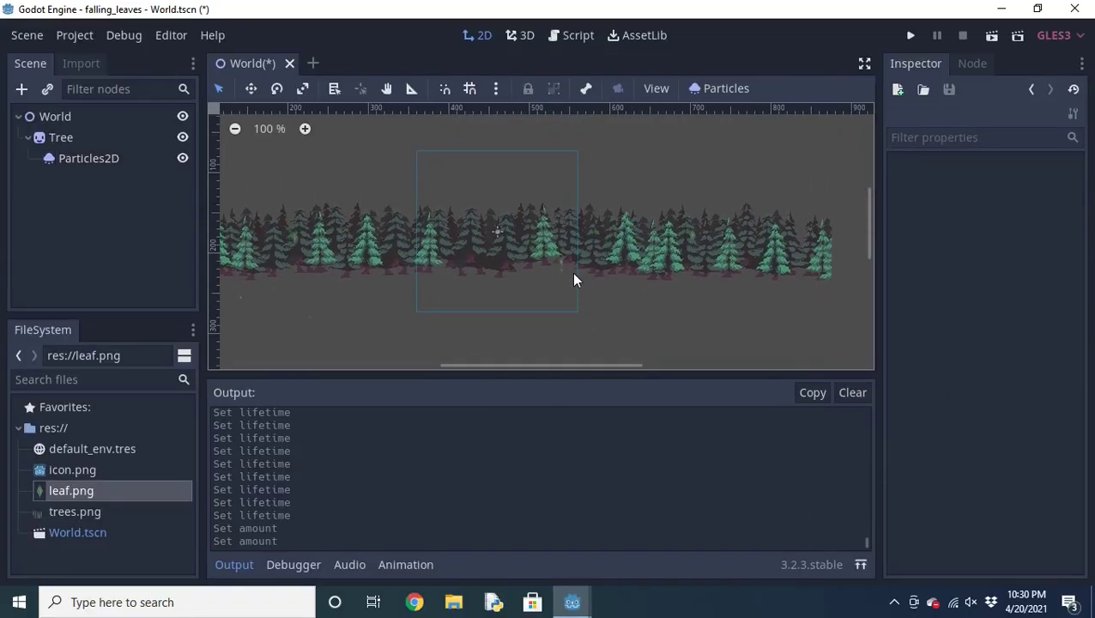
pyautogui.click(119, 151)
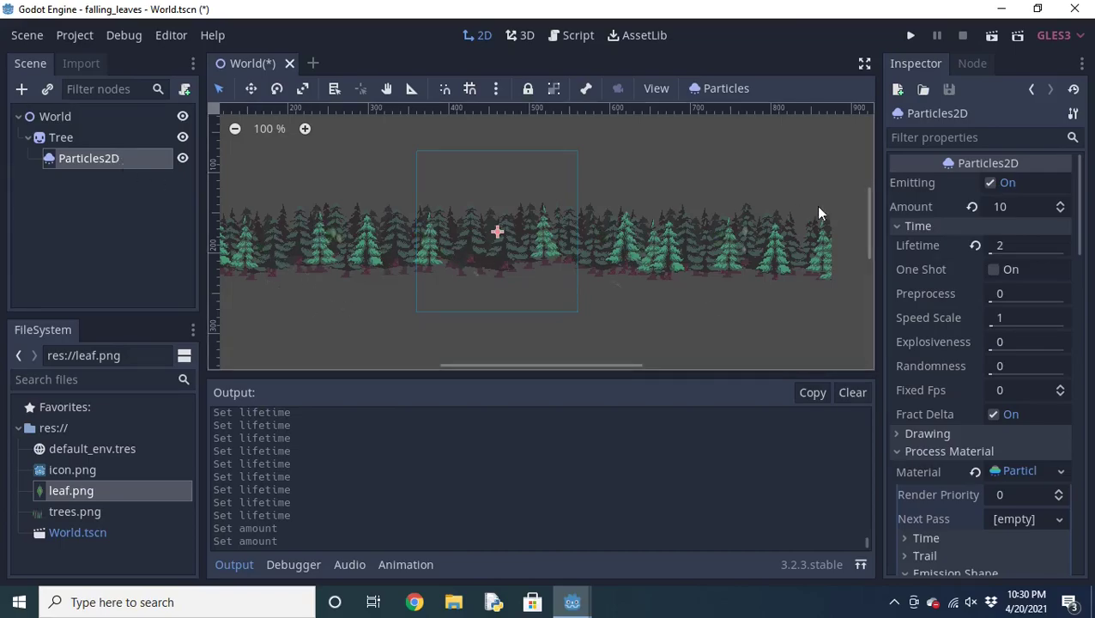
pyautogui.hscroll(-1, 492, 232)
pyautogui.scroll(-1, 492, 232)
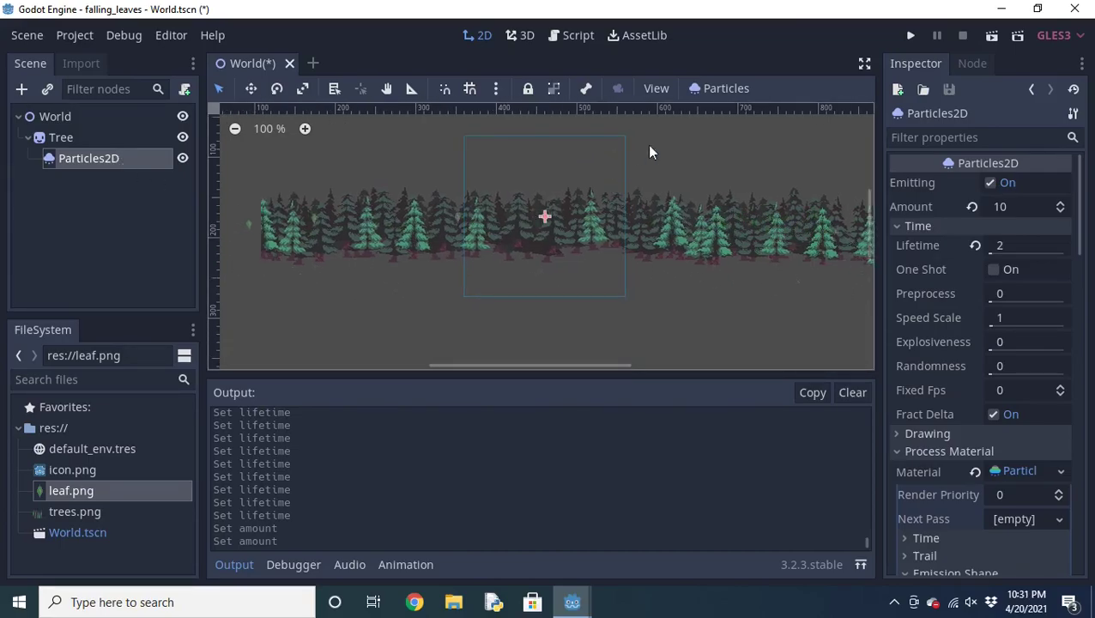
pyautogui.click(906, 35)
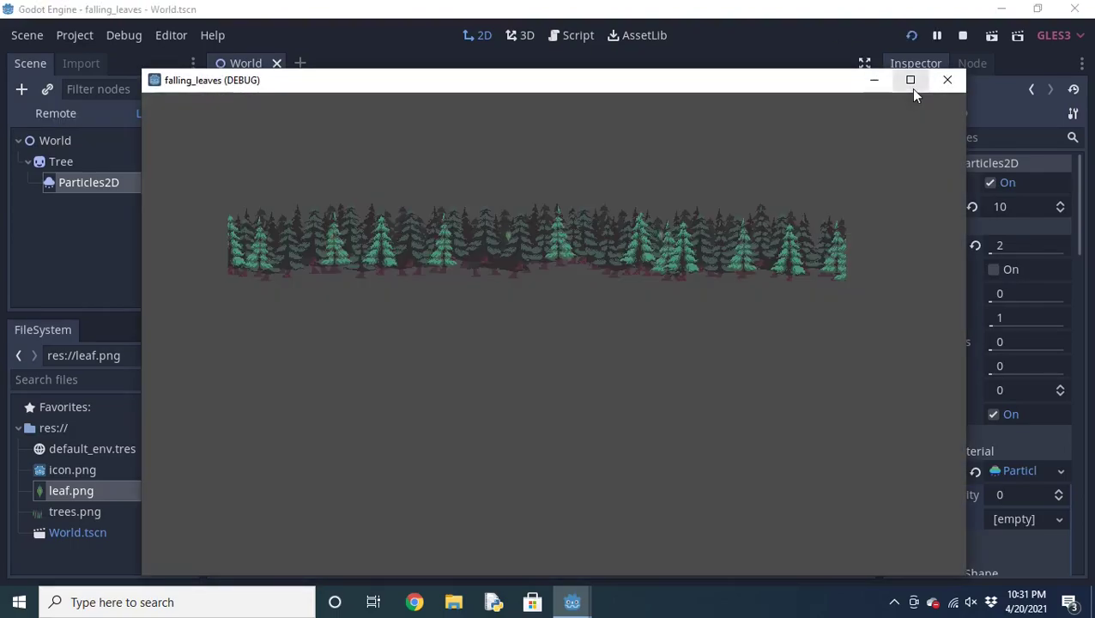
pyautogui.click(910, 80)
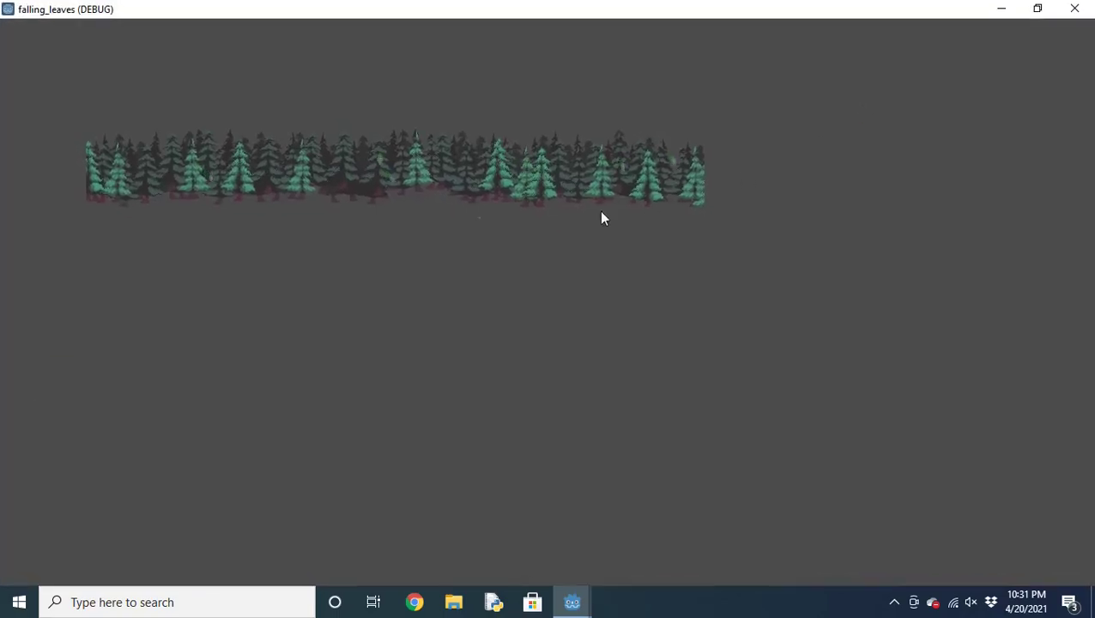